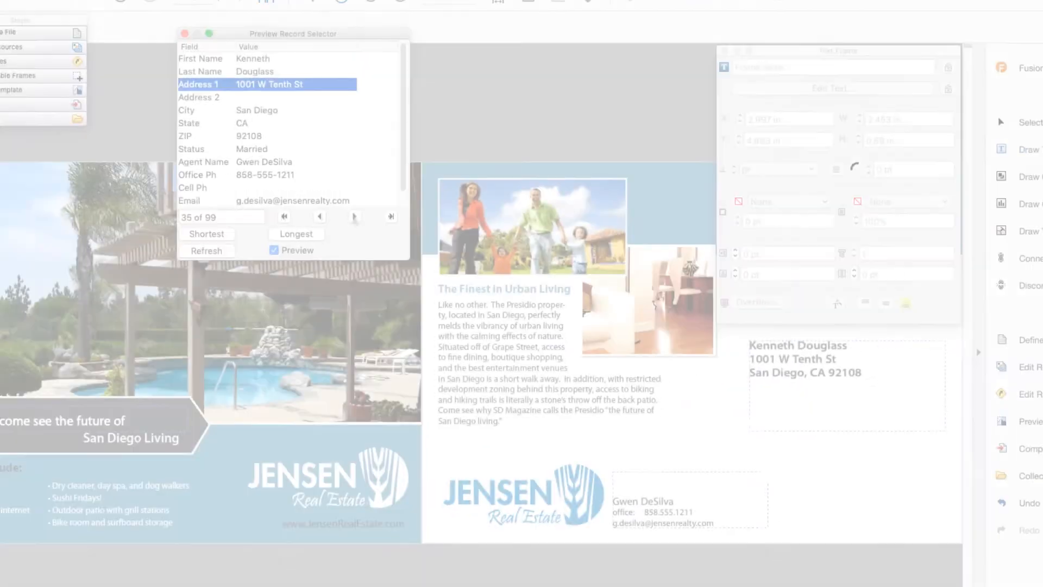
Step: Step forward through the preview records to examine how the mailer's name, address, agent details and photo vary
{"action": "left_click", "coordinate": [355, 216]}
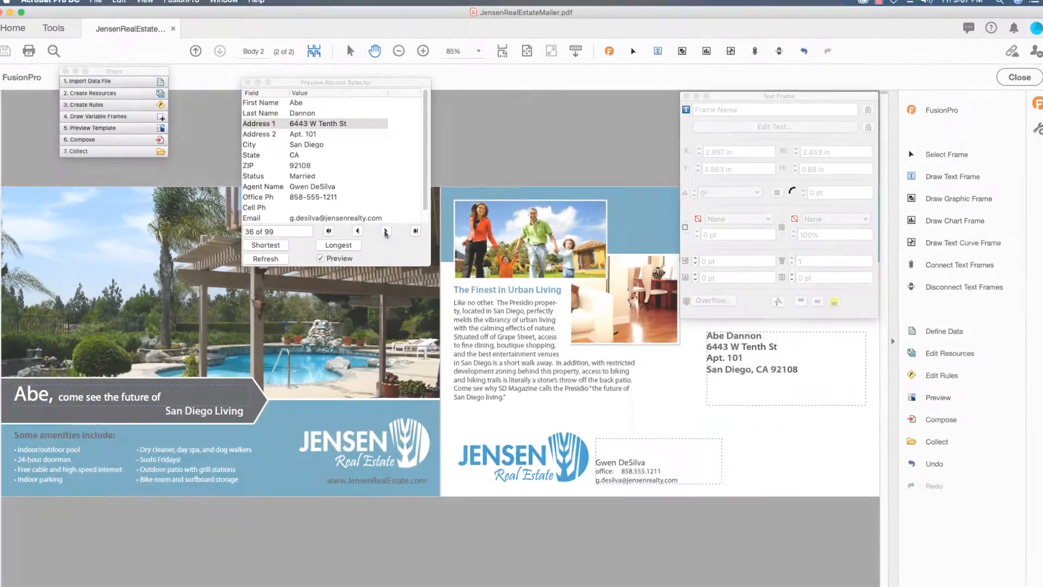
{"action": "left_click", "coordinate": [354, 216]}
{"action": "left_click", "coordinate": [354, 217]}
{"action": "left_click", "coordinate": [355, 217]}
{"action": "left_click", "coordinate": [388, 232]}
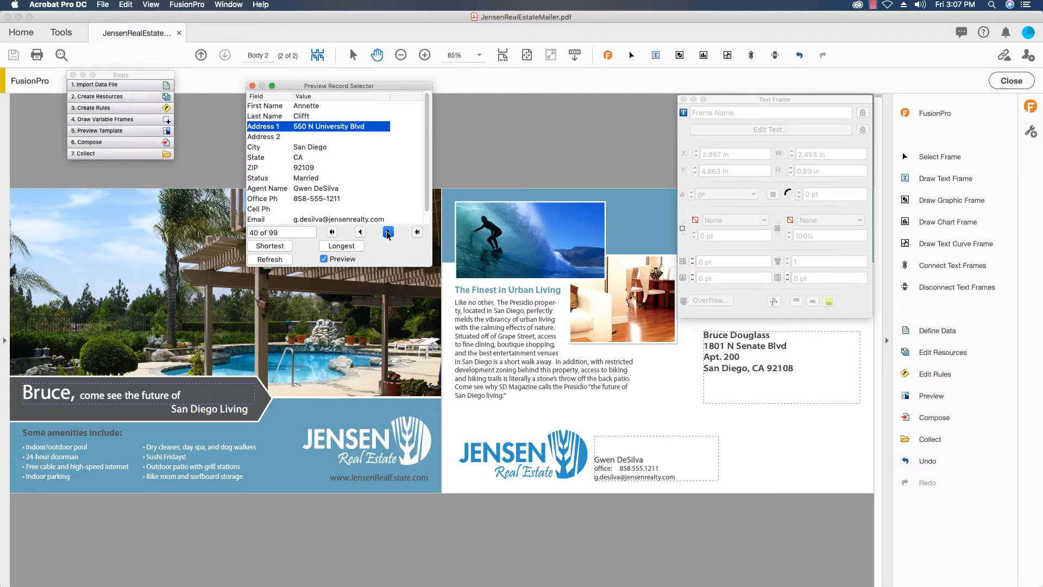
{"action": "left_click", "coordinate": [388, 233]}
{"action": "left_click", "coordinate": [388, 232]}
{"action": "left_click", "coordinate": [387, 232]}
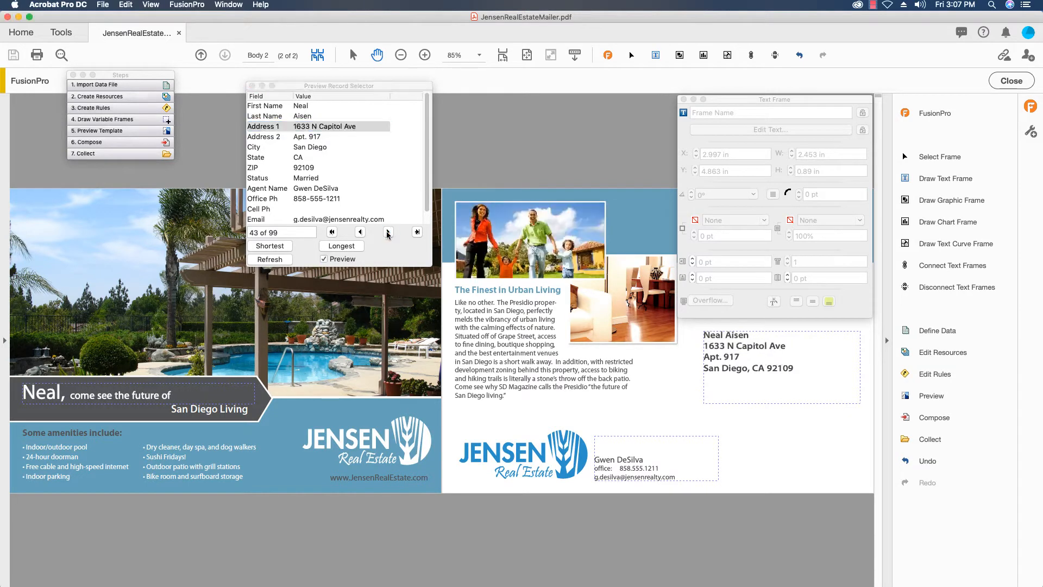
{"action": "left_click", "coordinate": [387, 232]}
{"action": "left_click", "coordinate": [388, 232]}
{"action": "left_click", "coordinate": [388, 233]}
{"action": "left_click", "coordinate": [388, 232]}
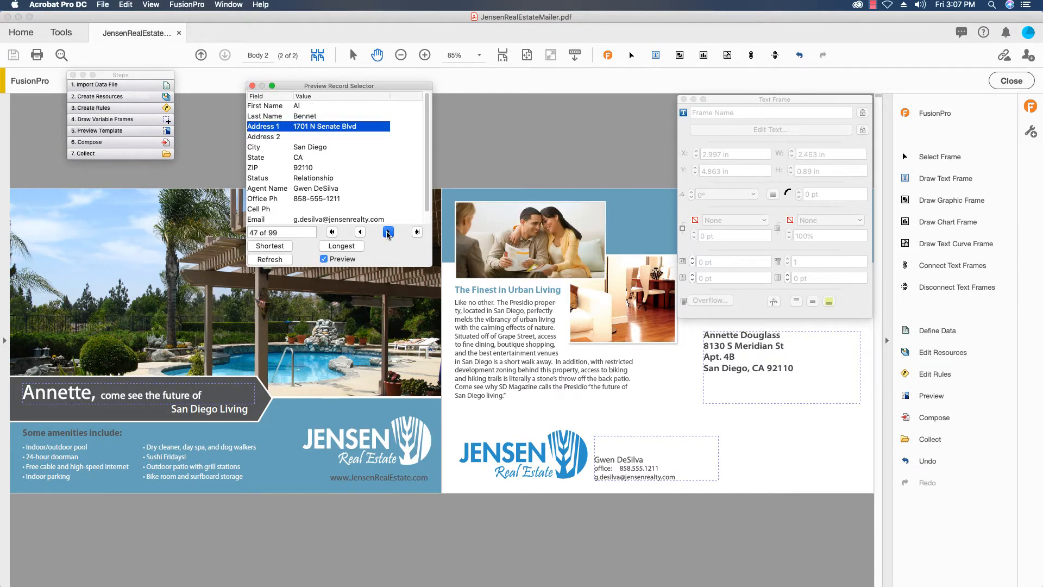
{"action": "left_click", "coordinate": [388, 232]}
{"action": "left_click", "coordinate": [387, 232]}
{"action": "left_click", "coordinate": [388, 232]}
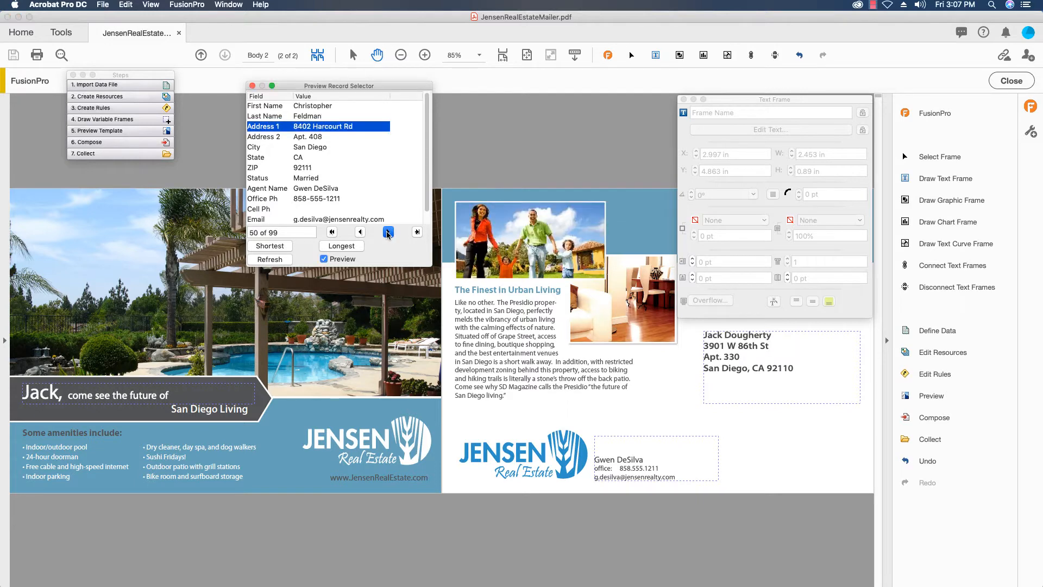
{"action": "left_click", "coordinate": [388, 232]}
{"action": "left_click", "coordinate": [388, 233]}
{"action": "left_click", "coordinate": [388, 232]}
{"action": "left_click", "coordinate": [389, 233]}
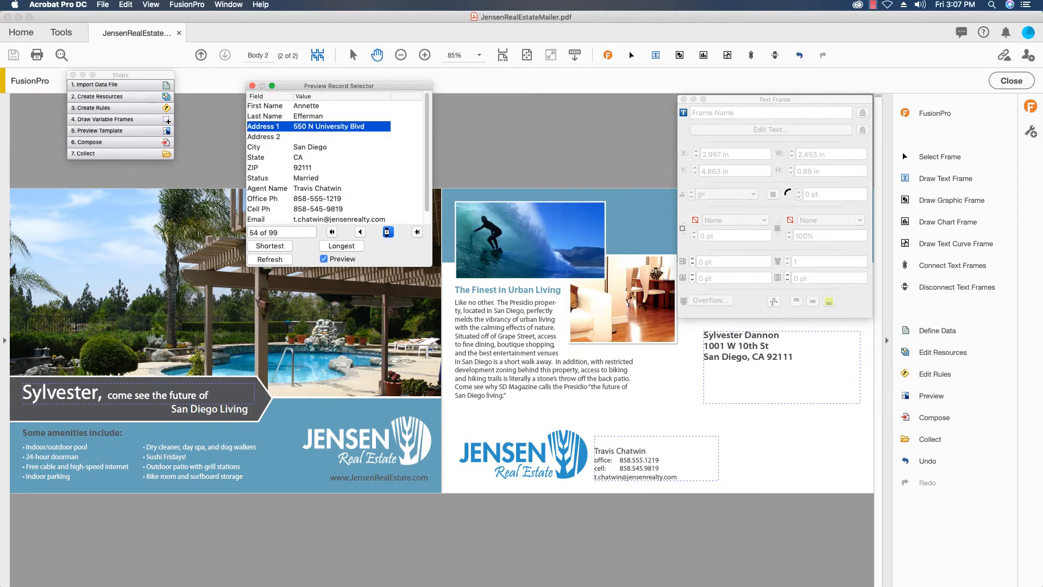
{"action": "left_click", "coordinate": [388, 233]}
{"action": "left_click", "coordinate": [387, 232]}
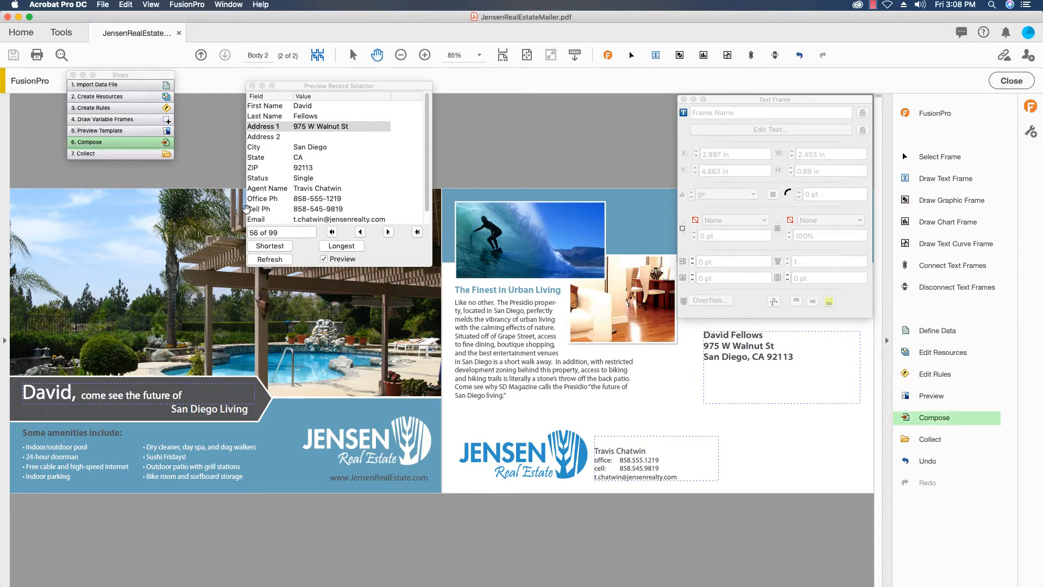
Step: Open the composition settings and check the ways to define a data source, keeping the current source
{"action": "left_click", "coordinate": [166, 143]}
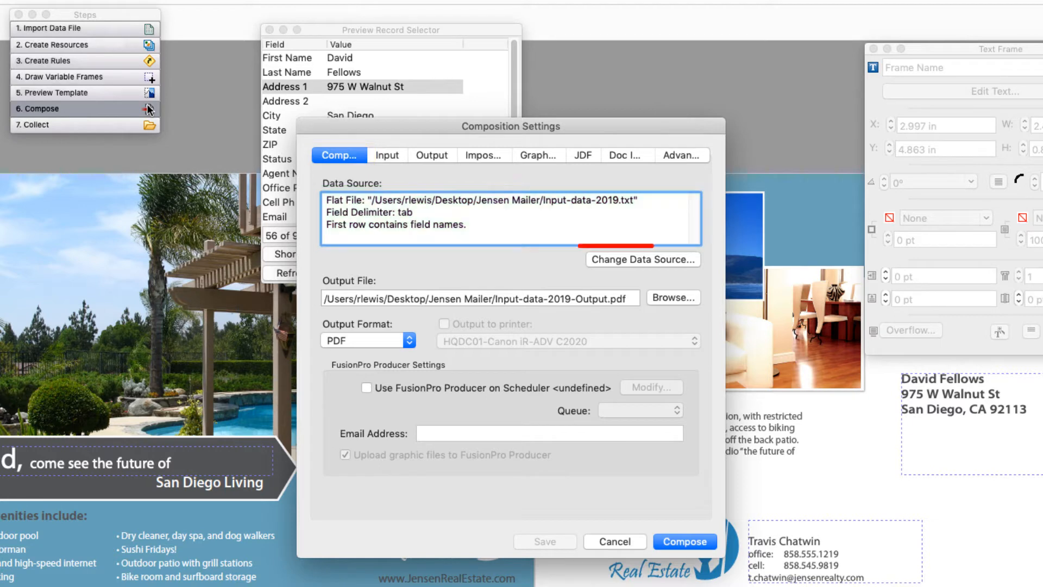
{"action": "left_click", "coordinate": [614, 259]}
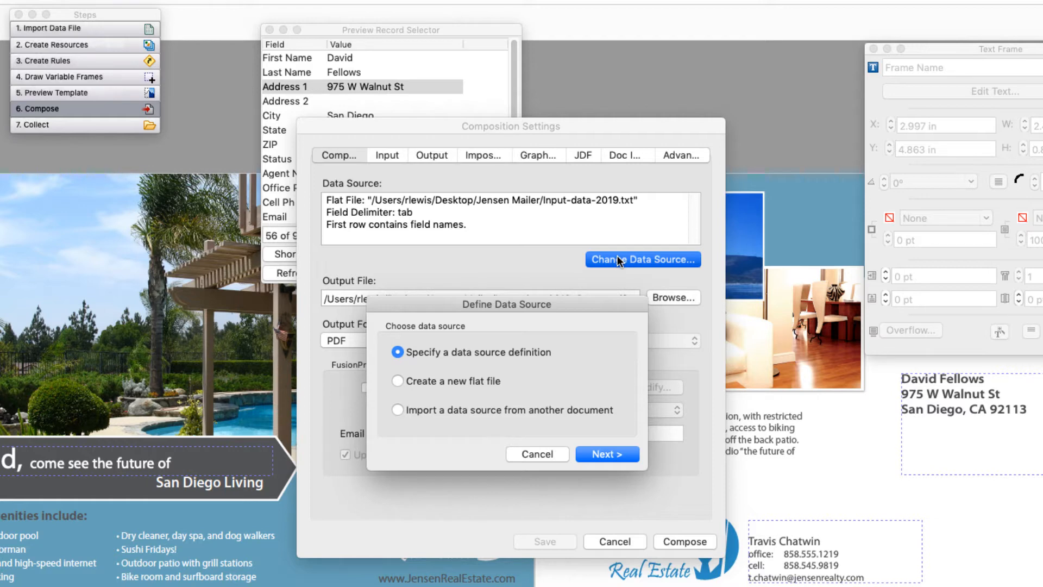
{"action": "left_click", "coordinate": [542, 451]}
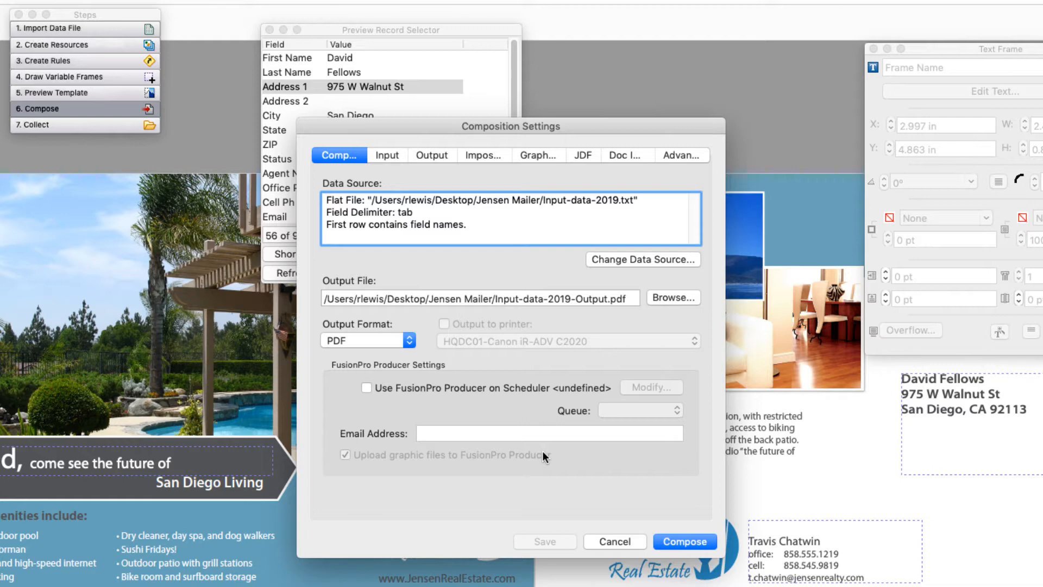
Step: Try the PostScript output format with its printer choices, and set the format back to PDF
{"action": "left_click", "coordinate": [410, 341]}
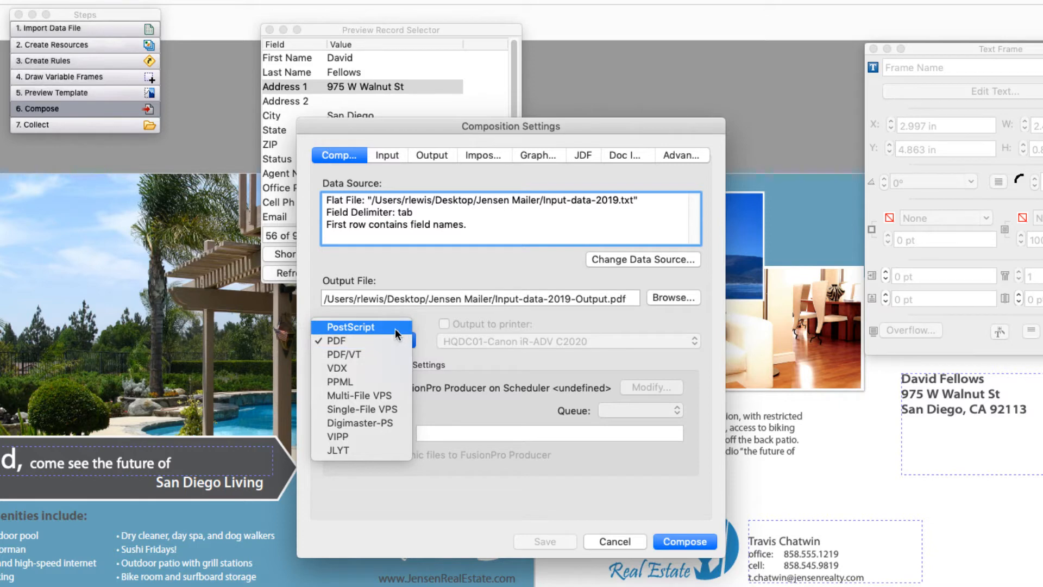
{"action": "left_click", "coordinate": [395, 328]}
{"action": "left_click", "coordinate": [473, 340]}
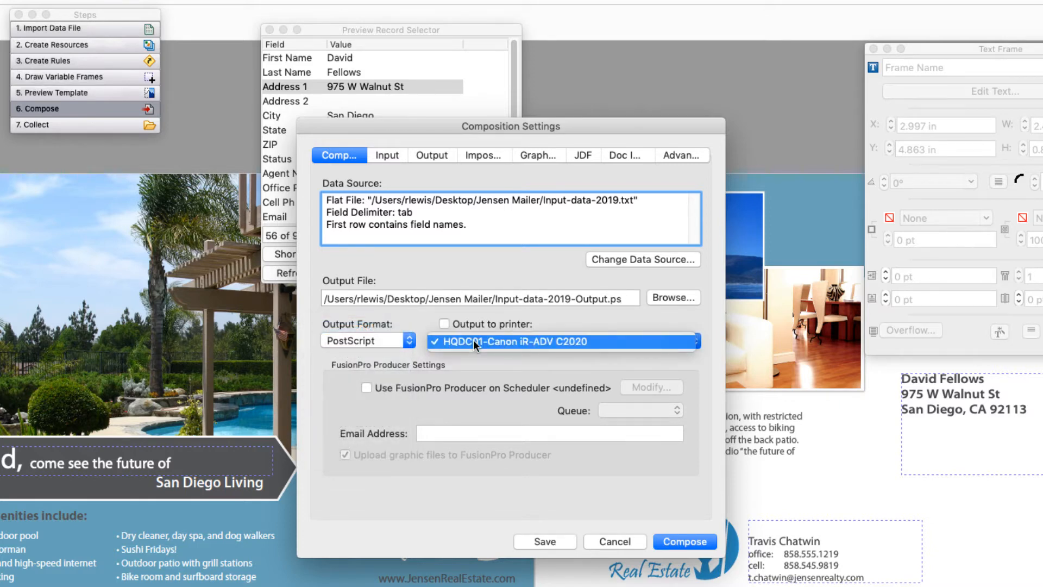
{"action": "left_click", "coordinate": [473, 339]}
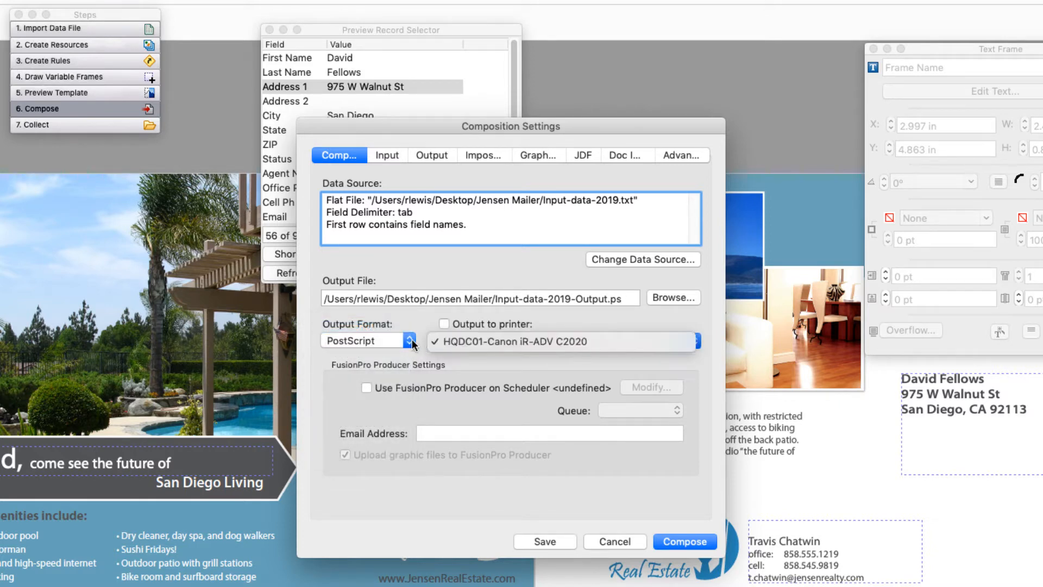
{"action": "left_click", "coordinate": [412, 338]}
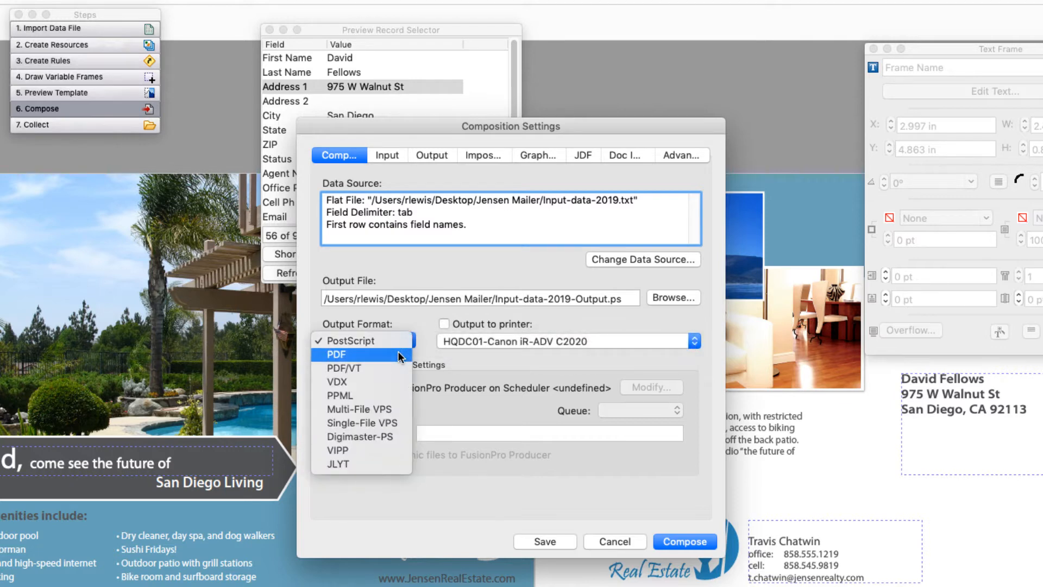
{"action": "left_click", "coordinate": [401, 355]}
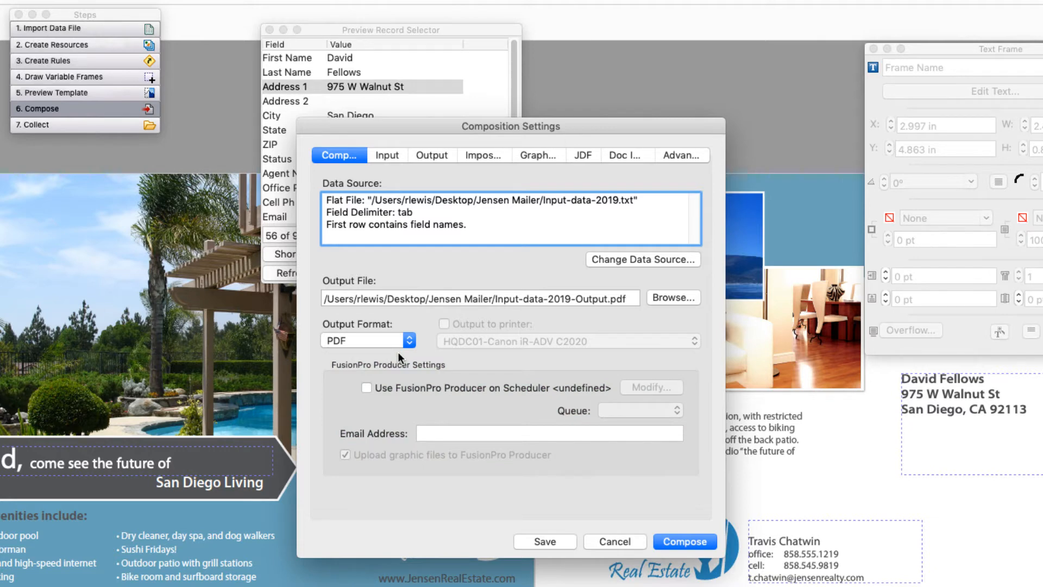
Step: Review the input options for fields, resources and rules and the input file selection, without changing either
{"action": "left_click", "coordinate": [385, 156]}
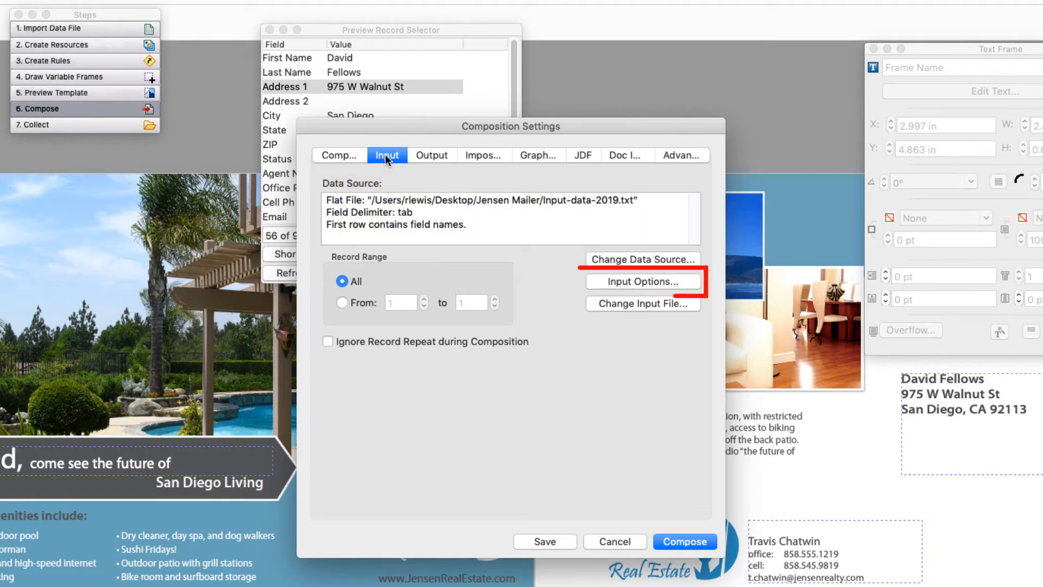
{"action": "left_click", "coordinate": [646, 283]}
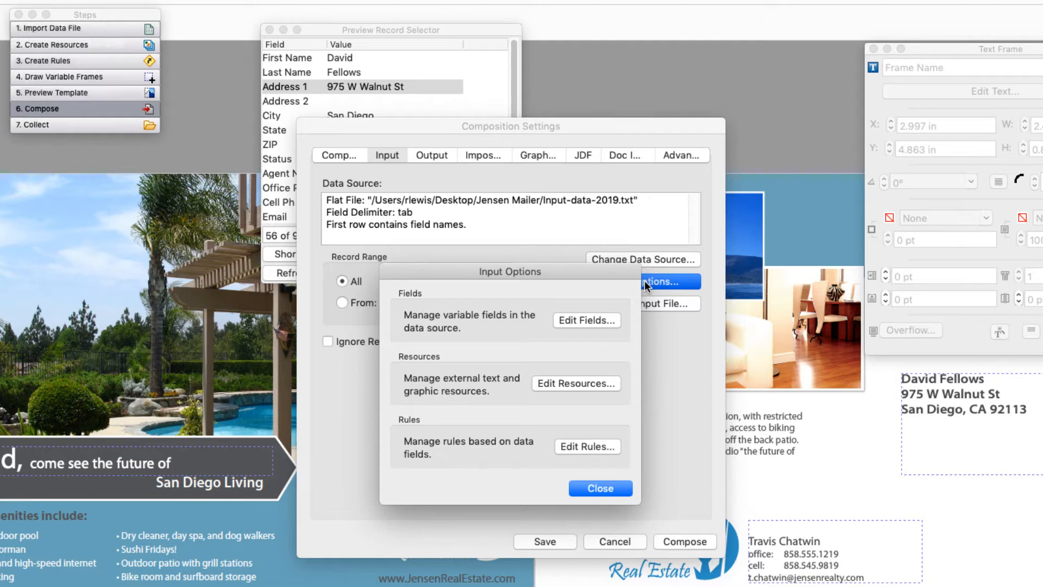
{"action": "left_click", "coordinate": [610, 486]}
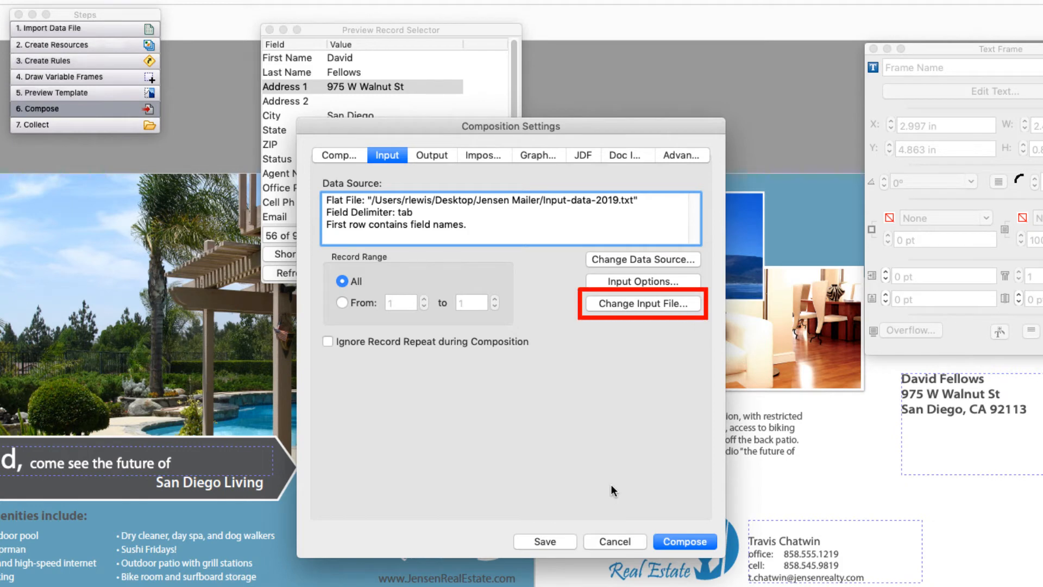
{"action": "left_click", "coordinate": [646, 305]}
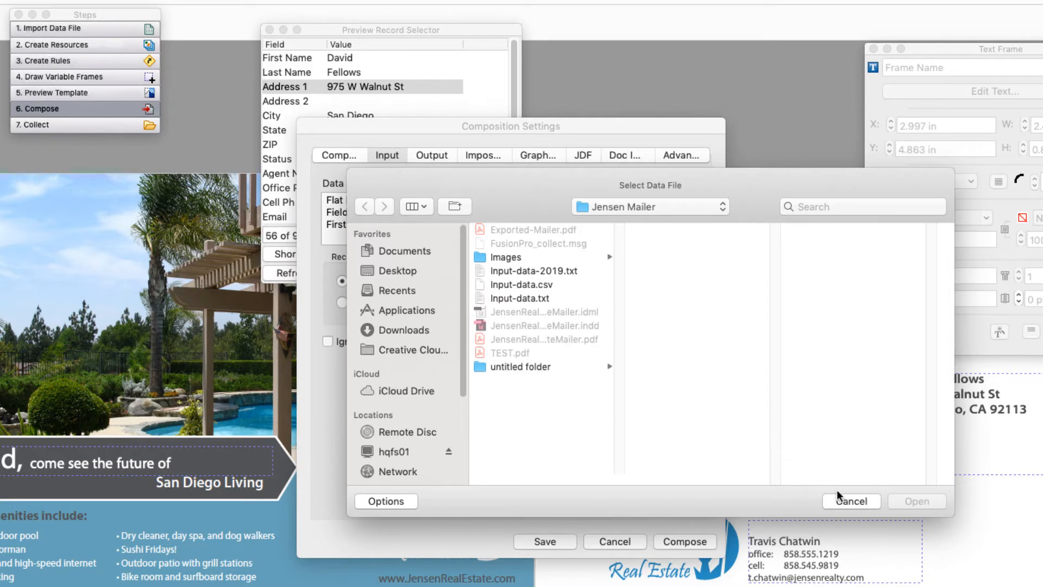
{"action": "left_click", "coordinate": [847, 499]}
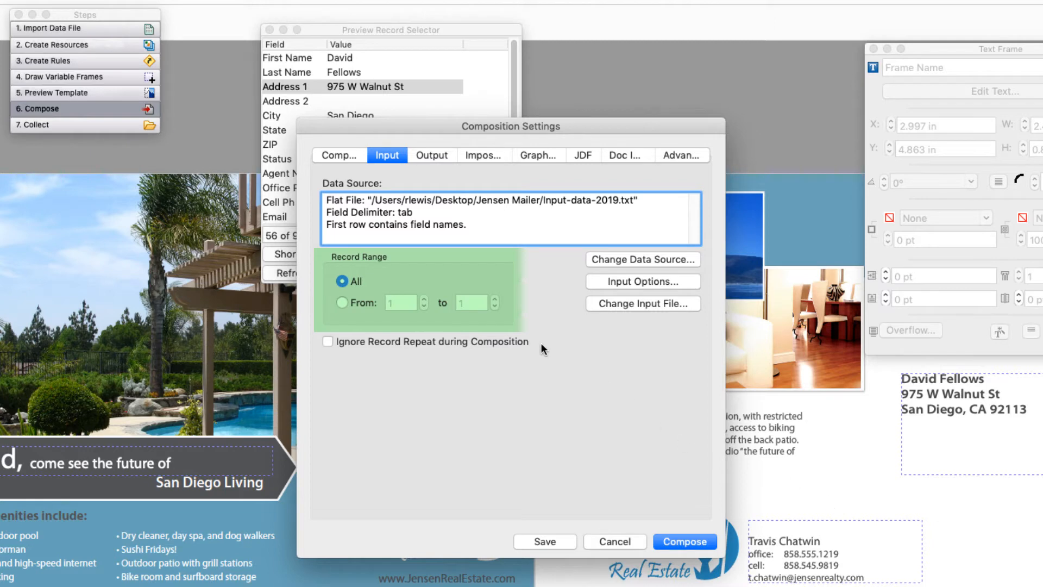
Step: Try limiting the record range to records 1 to 25, and set it back to All
{"action": "left_click", "coordinate": [343, 303]}
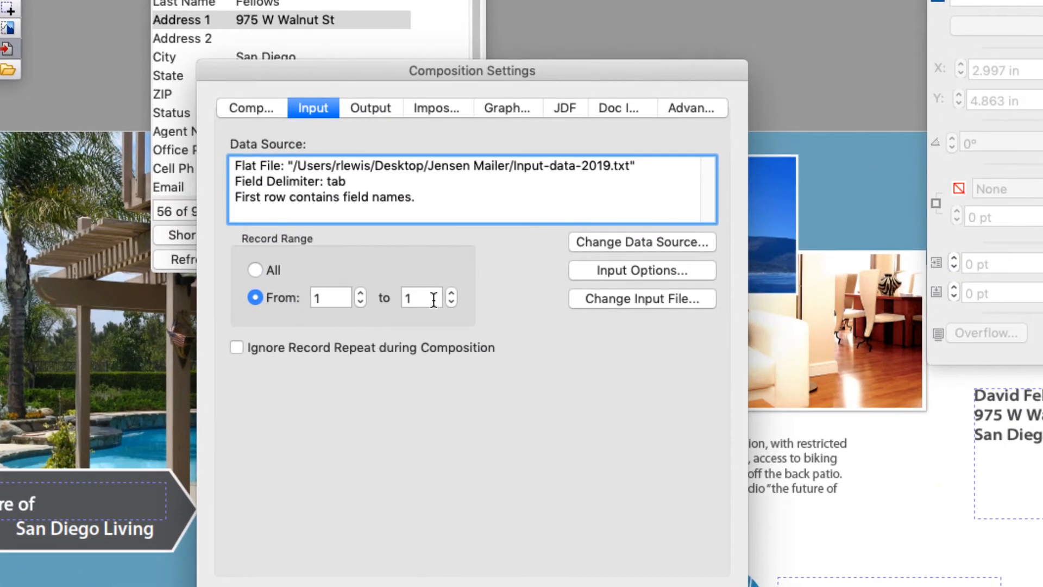
{"action": "left_click", "coordinate": [433, 300]}
{"action": "type", "text": "25"}
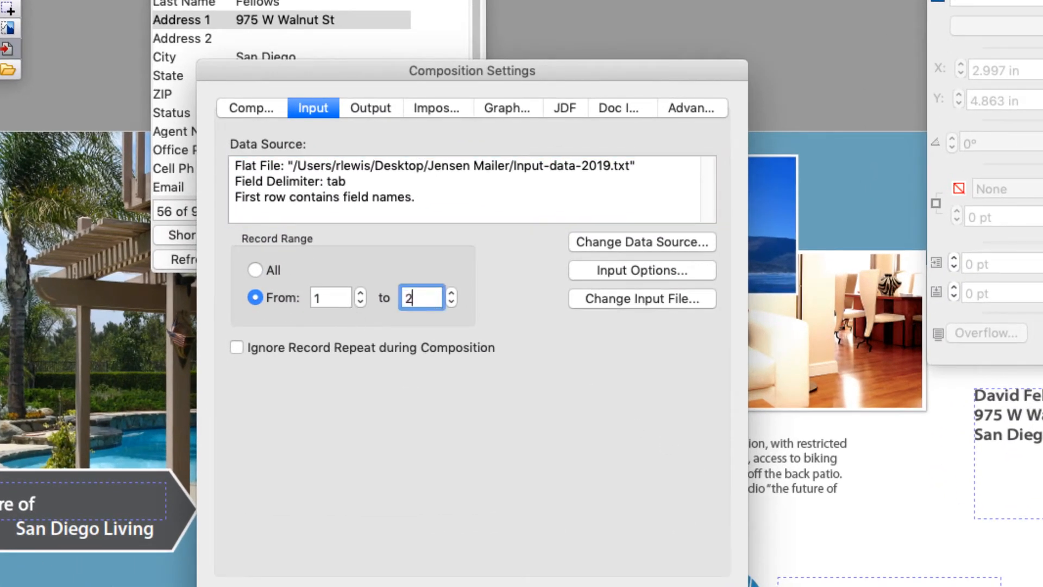
{"action": "left_click", "coordinate": [446, 394]}
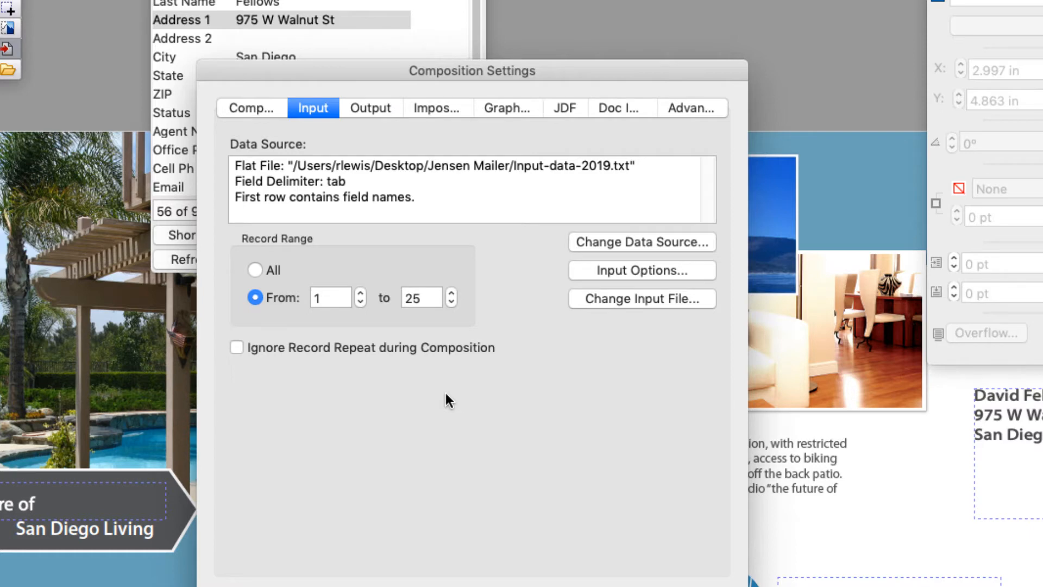
{"action": "left_click", "coordinate": [255, 271]}
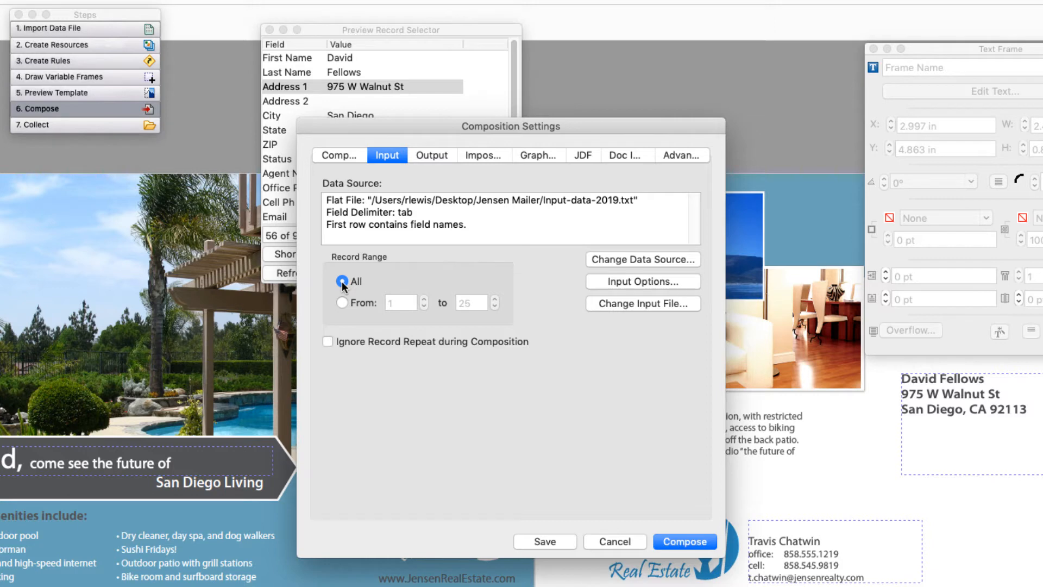
Step: Examine the output format choices, PDF compression levels and multiple-file output option, keeping the original output settings
{"action": "left_click", "coordinate": [430, 156]}
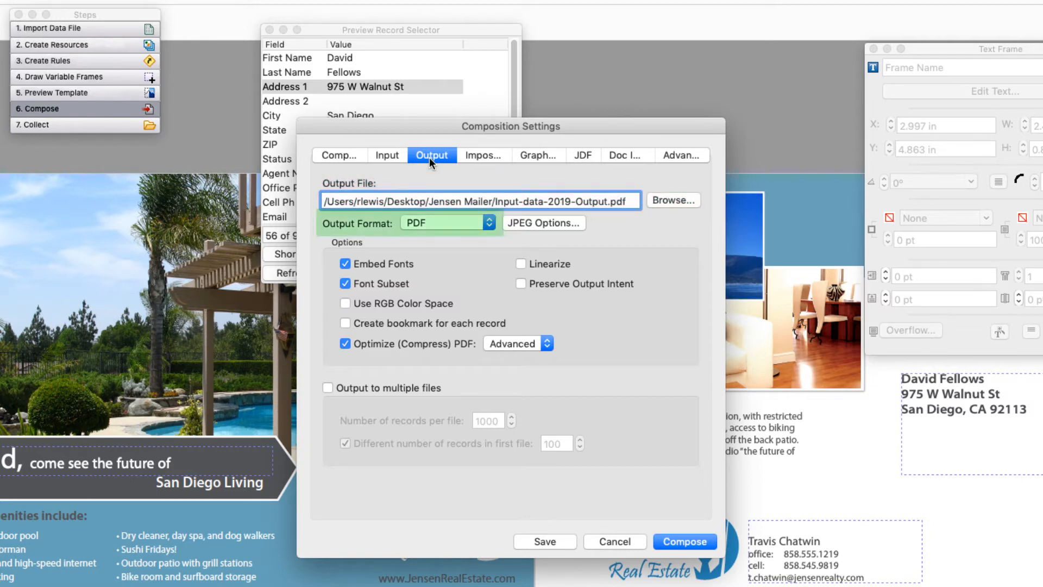
{"action": "left_click", "coordinate": [488, 223]}
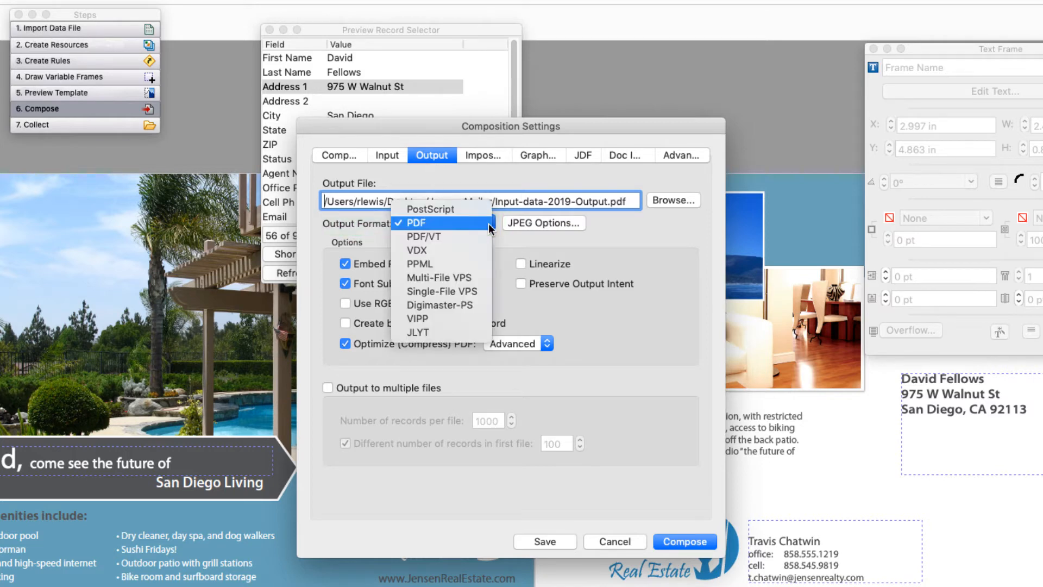
{"action": "left_click", "coordinate": [488, 223]}
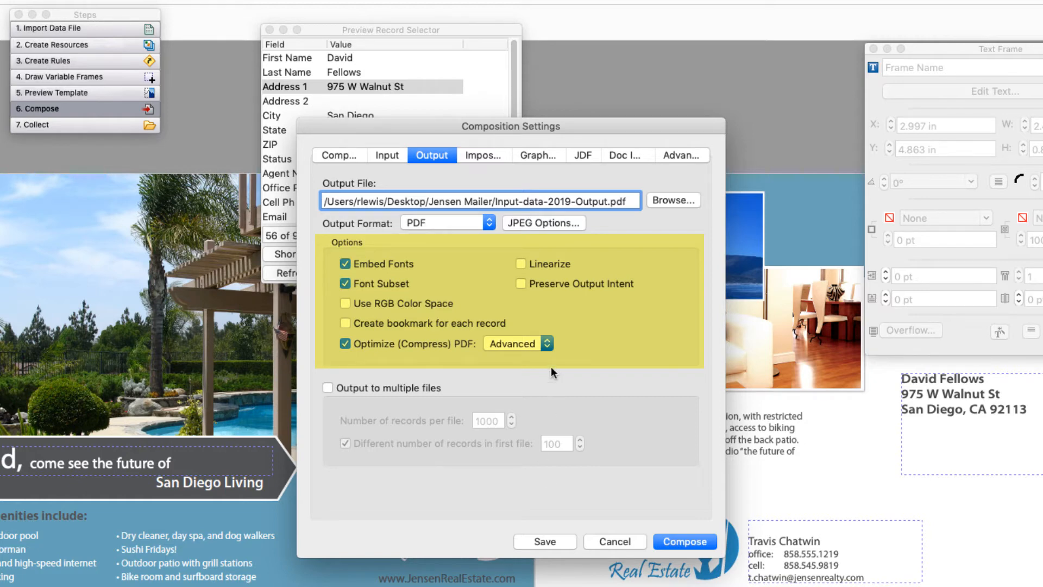
{"action": "left_click", "coordinate": [551, 345]}
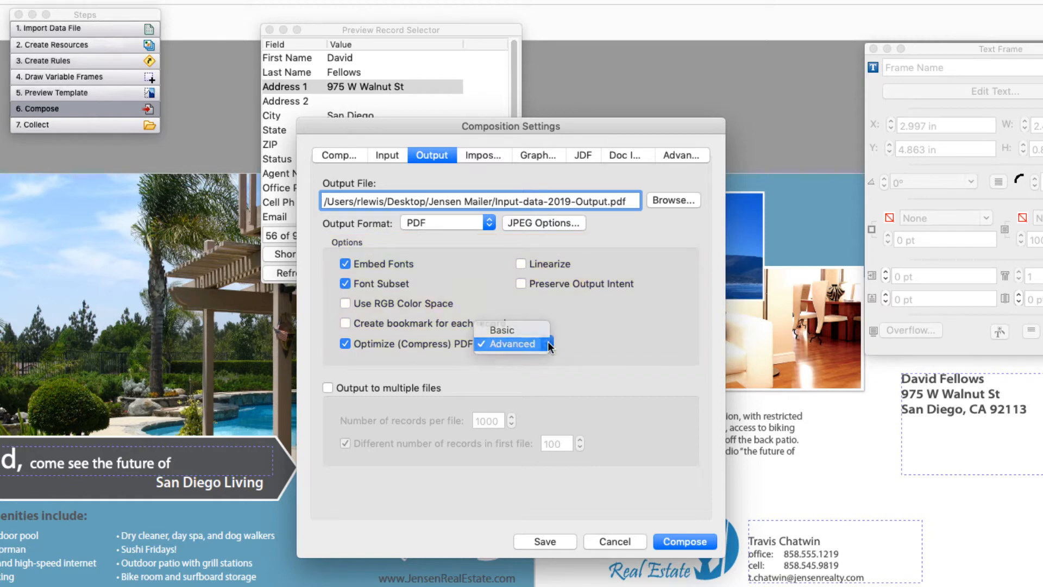
{"action": "left_click", "coordinate": [548, 343]}
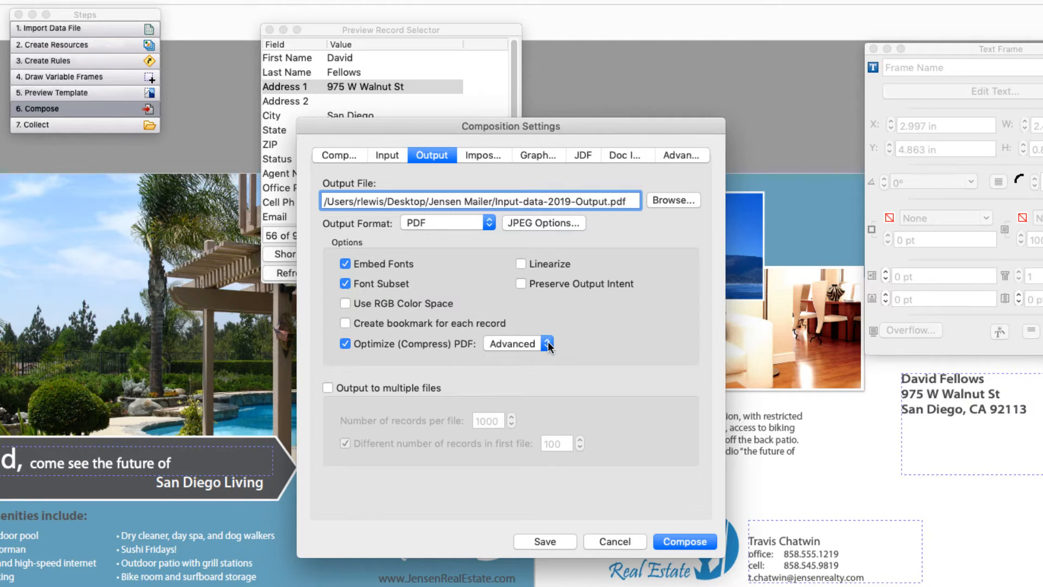
{"action": "left_click", "coordinate": [327, 387]}
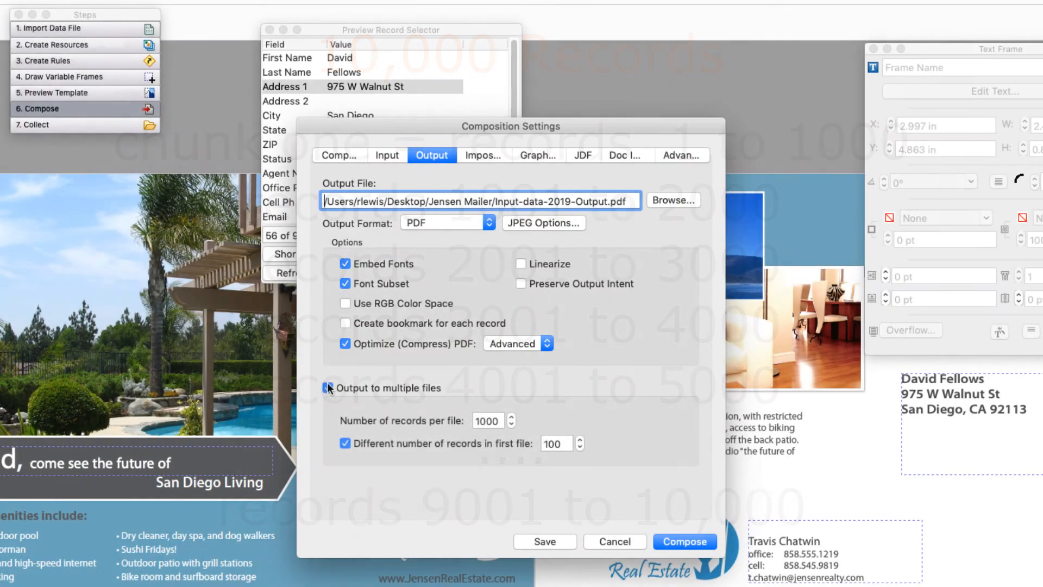
{"action": "left_click", "coordinate": [327, 388]}
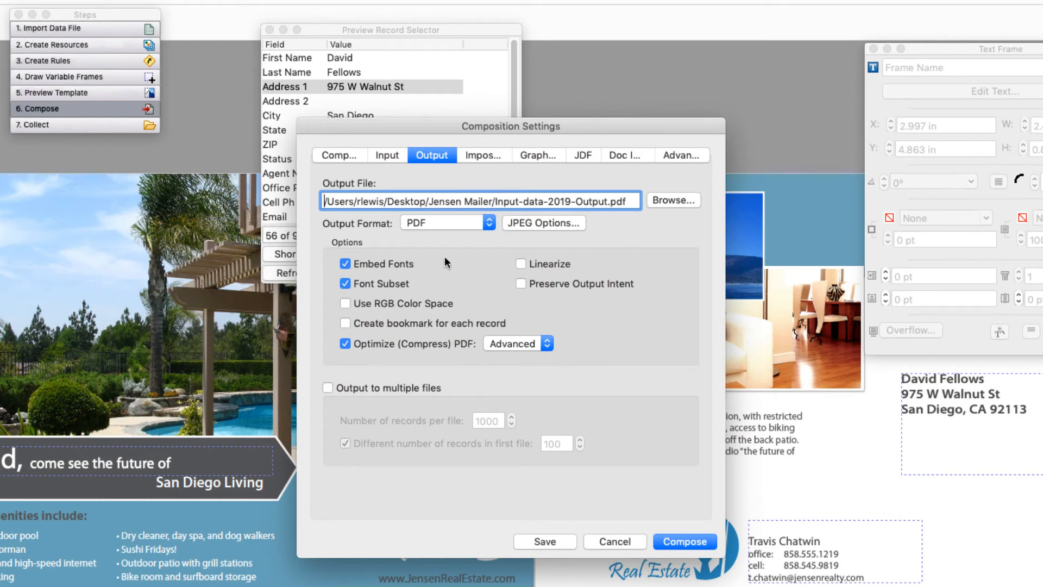
Step: Turn on Use Imposition Definition and browse for a definition file without choosing one
{"action": "left_click", "coordinate": [479, 155]}
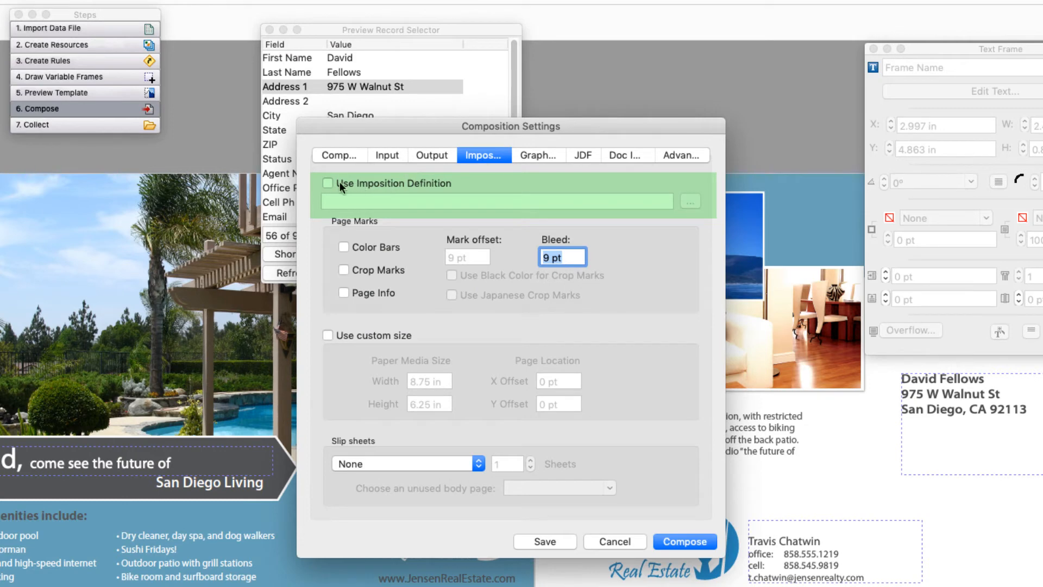
{"action": "left_click", "coordinate": [328, 184]}
{"action": "left_click", "coordinate": [689, 202]}
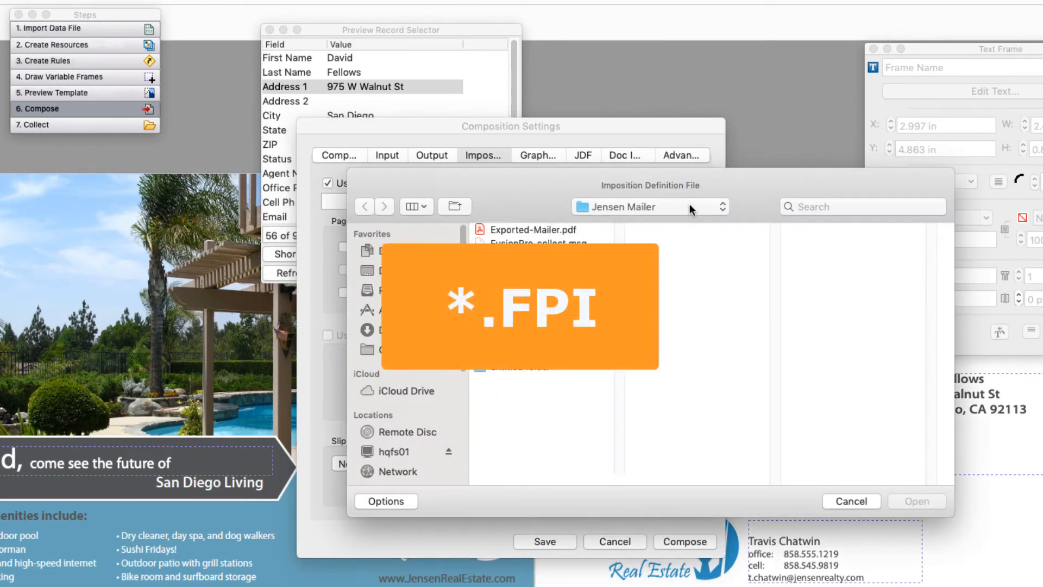
{"action": "left_click", "coordinate": [852, 503]}
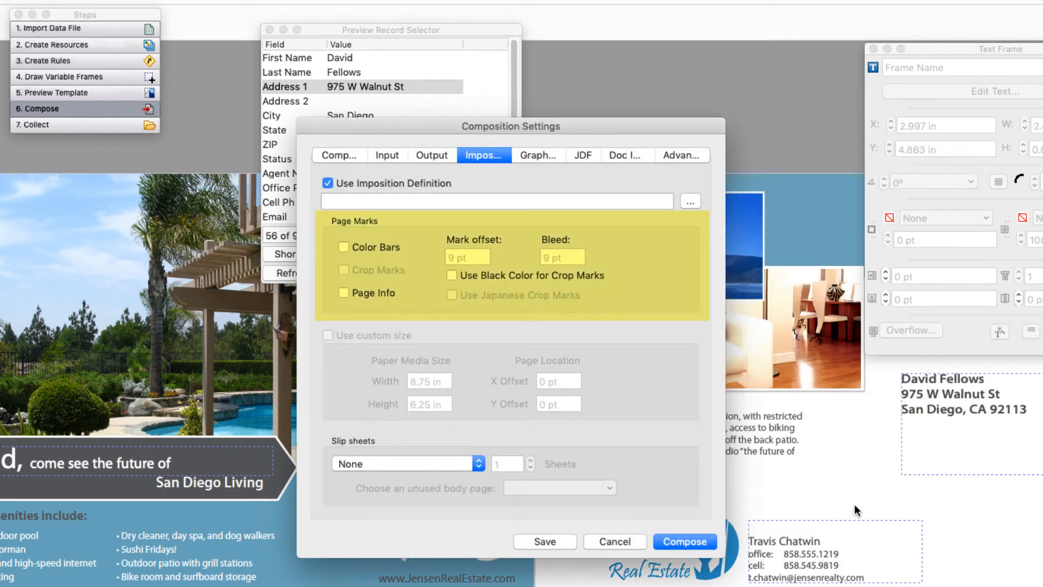
Step: Enable the Color Bars and Page Info page marks for the imposition
{"action": "left_click", "coordinate": [344, 247]}
{"action": "left_click", "coordinate": [343, 293]}
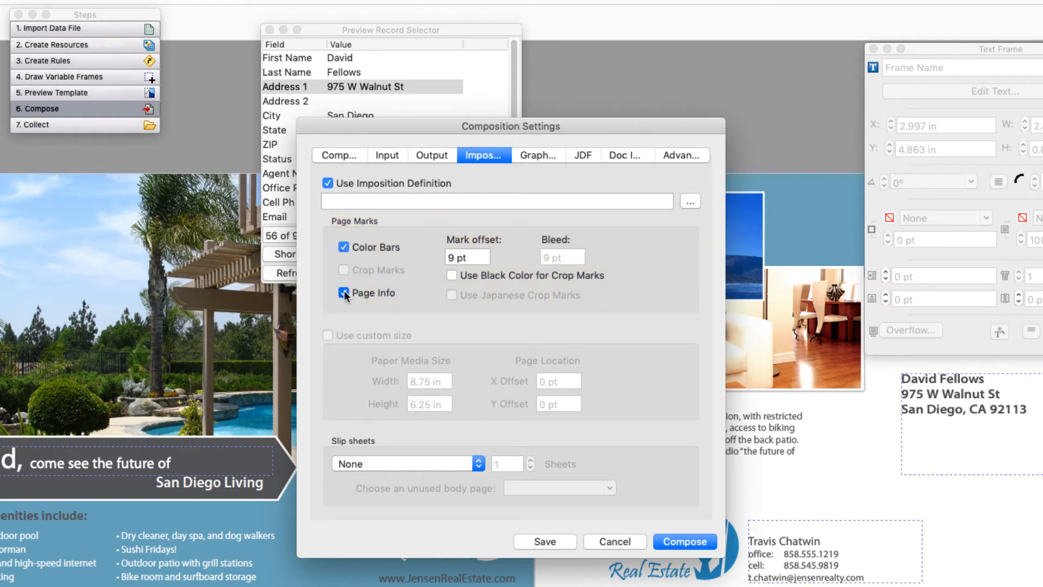
Step: Turn off the Page Info and Color Bars page marks and the Use Imposition Definition option
{"action": "left_click", "coordinate": [345, 293]}
{"action": "left_click", "coordinate": [343, 247]}
{"action": "left_click", "coordinate": [328, 184]}
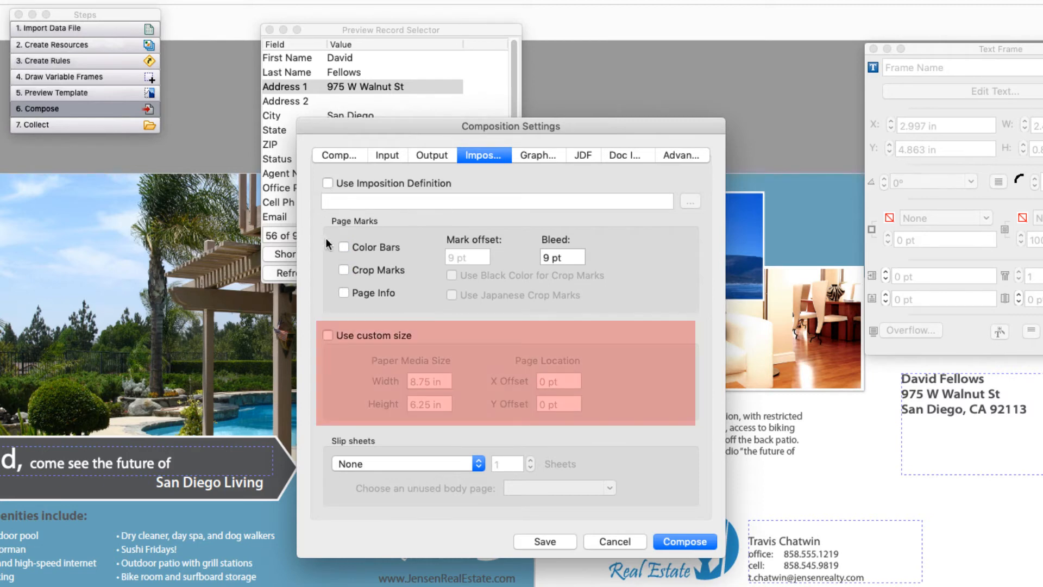
Step: Examine the custom paper size option and the slip sheet choices, leaving custom size off and slip sheets at None
{"action": "left_click", "coordinate": [328, 335]}
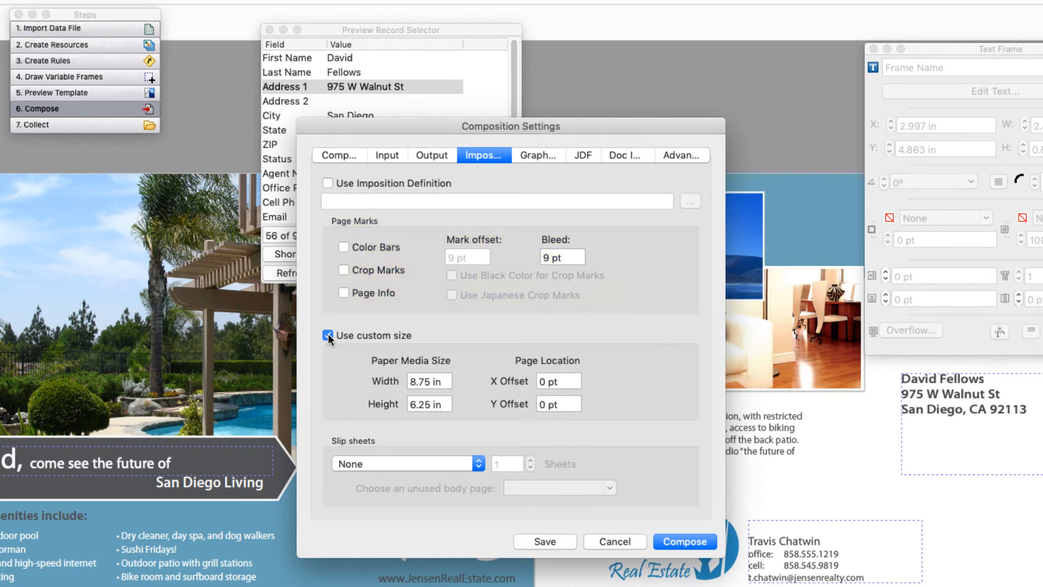
{"action": "left_click", "coordinate": [328, 335]}
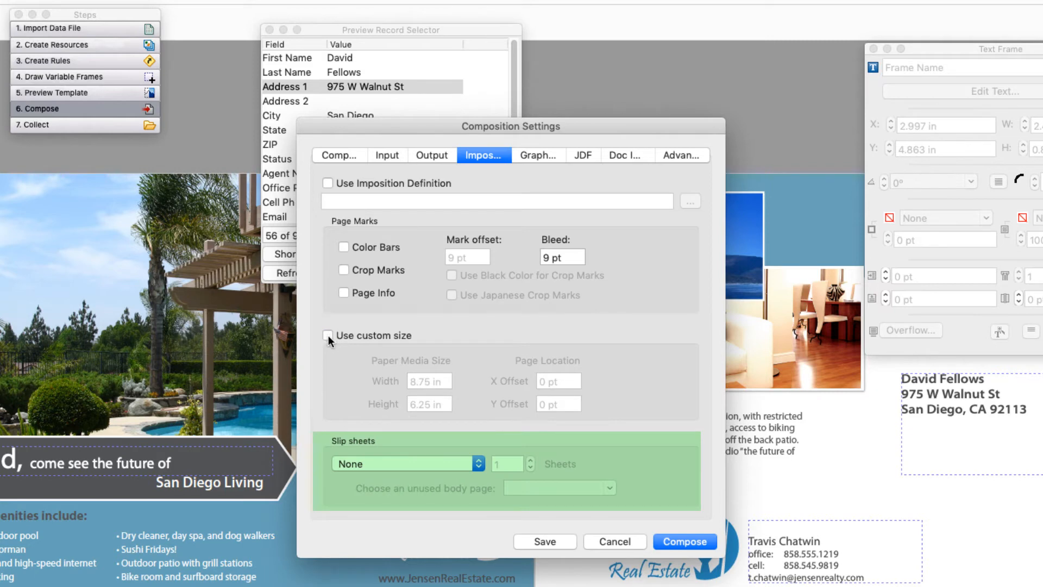
{"action": "left_click", "coordinate": [478, 462]}
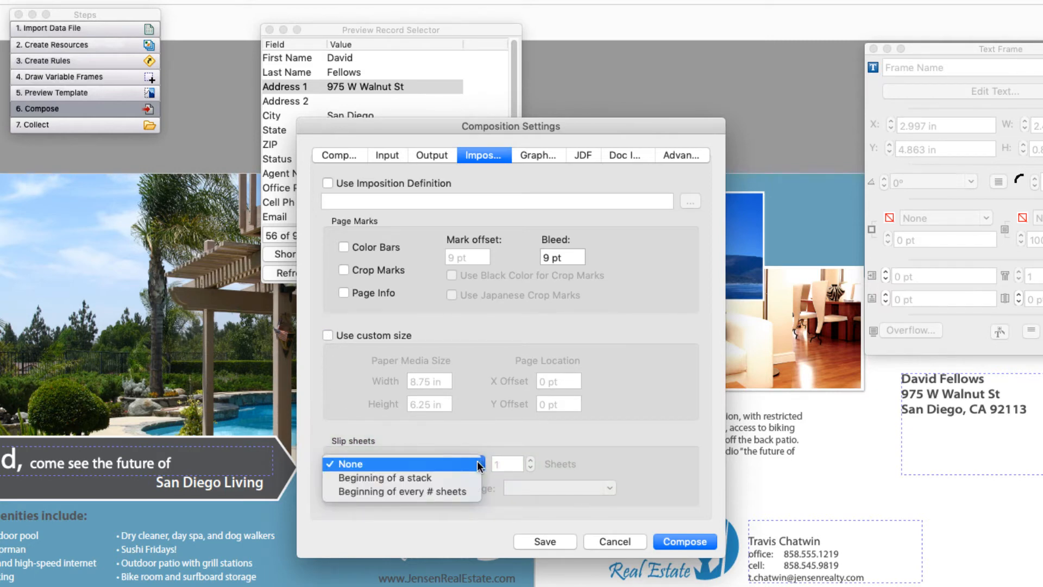
{"action": "left_click", "coordinate": [477, 461]}
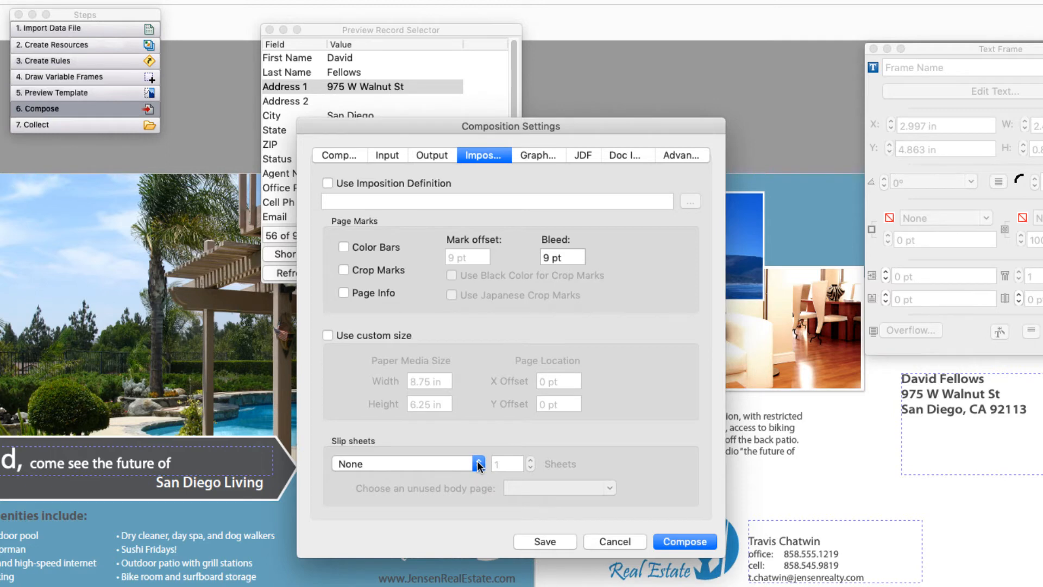
Step: Review the graphics, JDF and document info composition settings, and check the document properties of the FusionPro accessibility user guide PDF
{"action": "left_click", "coordinate": [538, 156]}
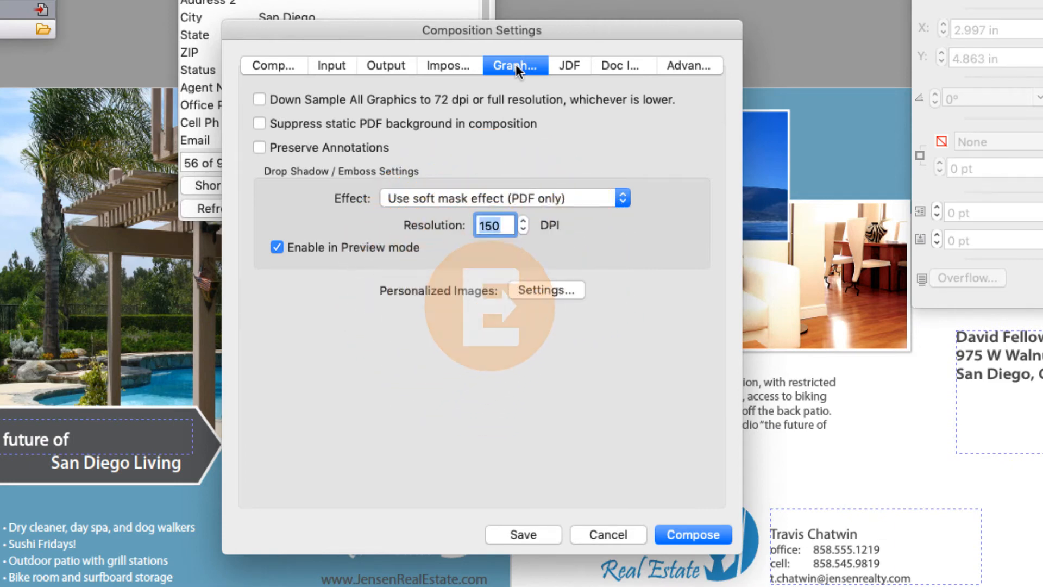
{"action": "left_click", "coordinate": [570, 67]}
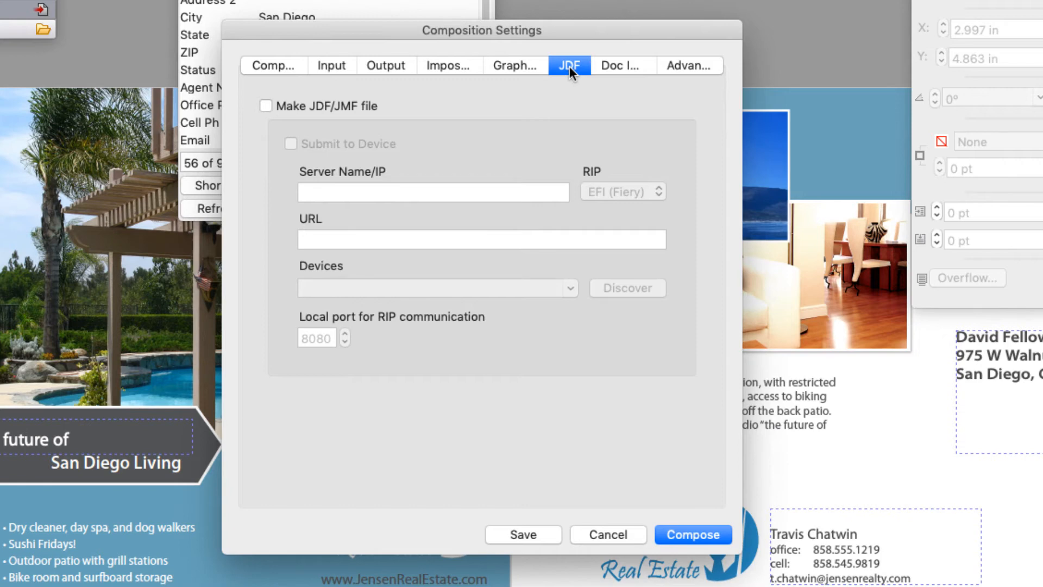
{"action": "left_click", "coordinate": [601, 64]}
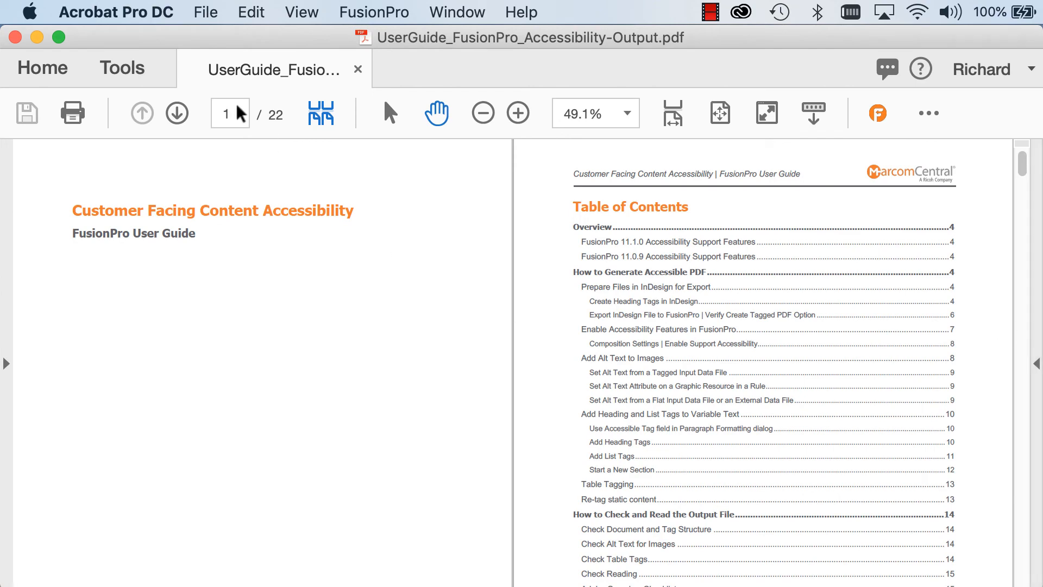
{"action": "left_click", "coordinate": [209, 12]}
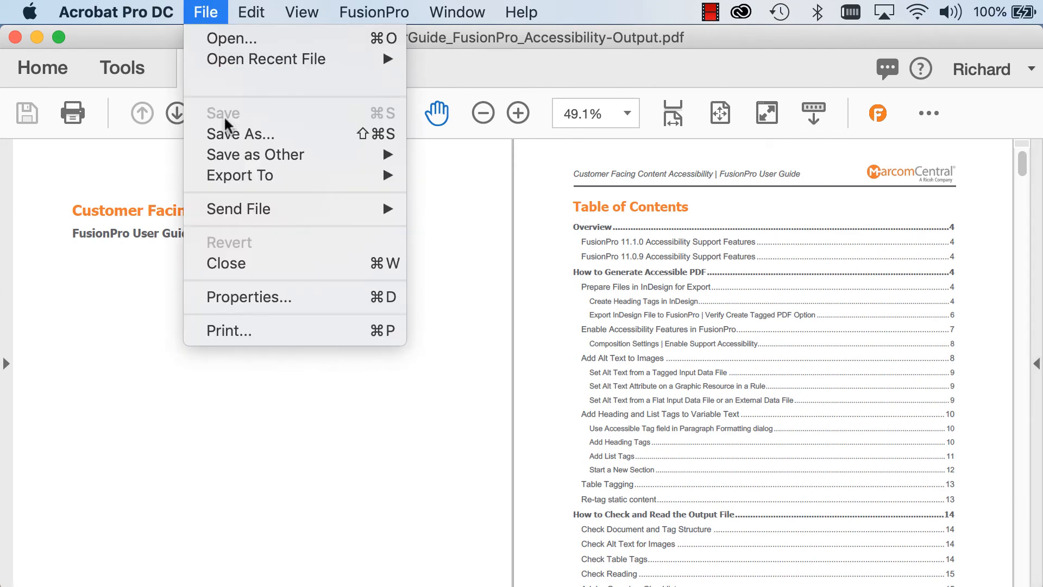
{"action": "left_click", "coordinate": [214, 297]}
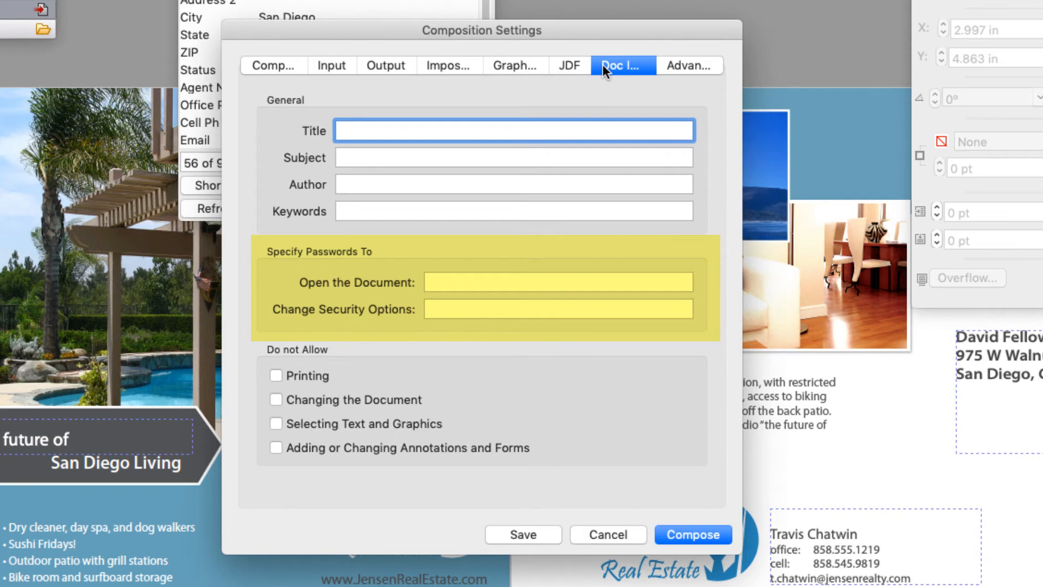
Step: Try aborting on Minor errors with Stop composition, return to Do not Abort, and look through the hyphenation ruleset languages
{"action": "left_click", "coordinate": [695, 66]}
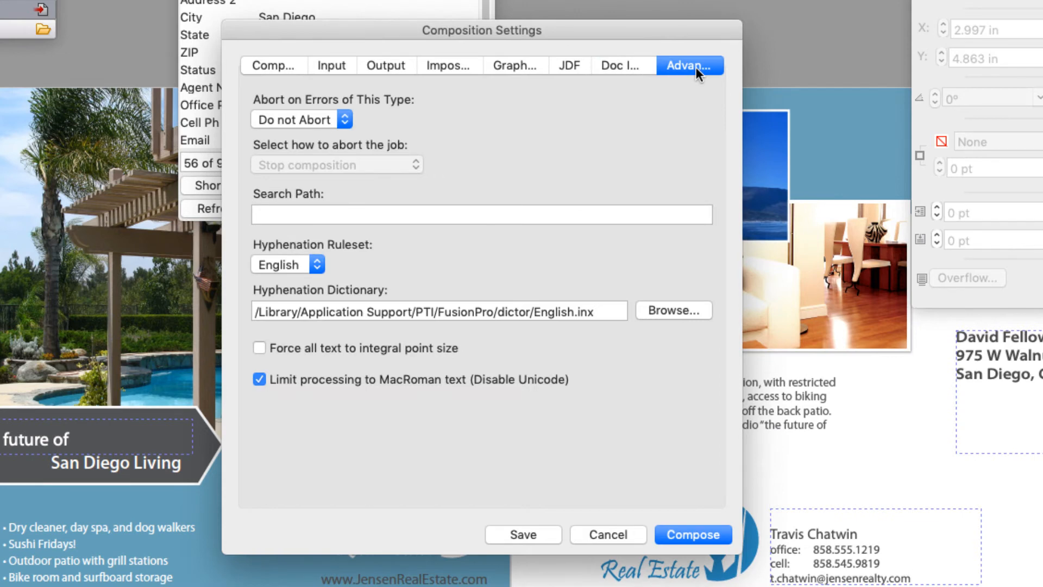
{"action": "left_click", "coordinate": [345, 120]}
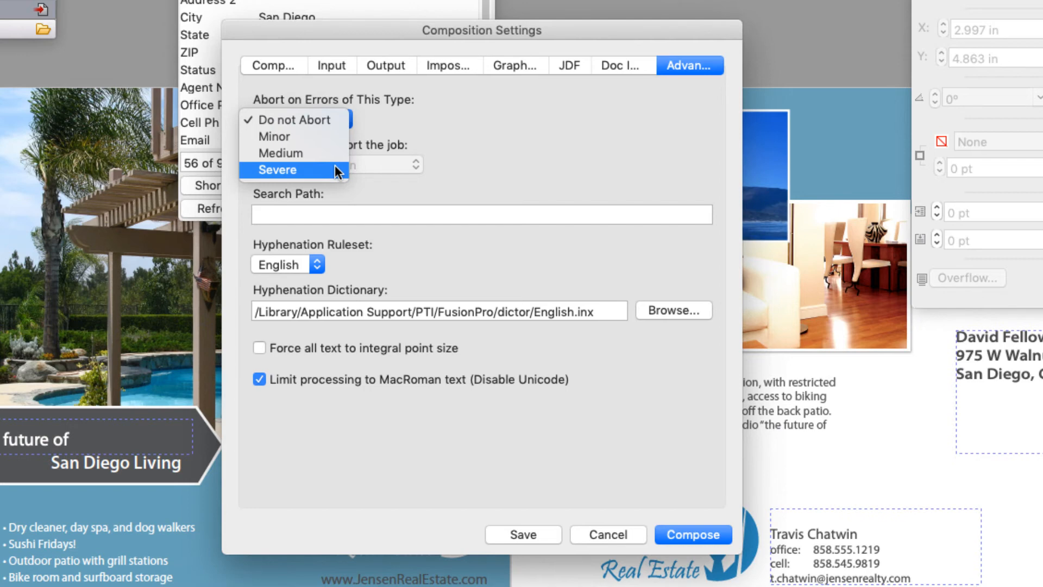
{"action": "left_click", "coordinate": [337, 134]}
{"action": "left_click", "coordinate": [412, 167]}
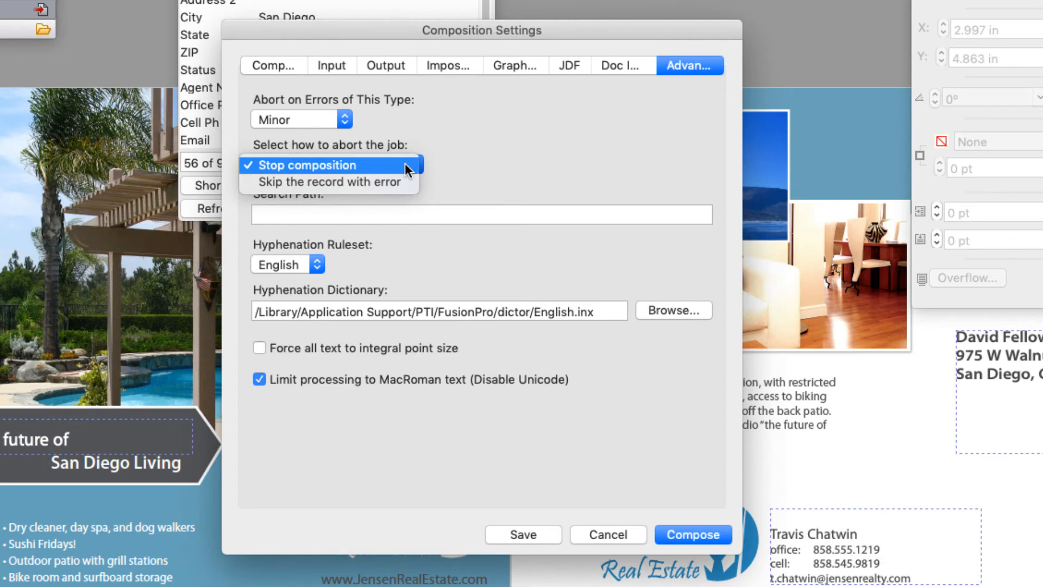
{"action": "left_click", "coordinate": [348, 116]}
{"action": "left_click", "coordinate": [348, 117]}
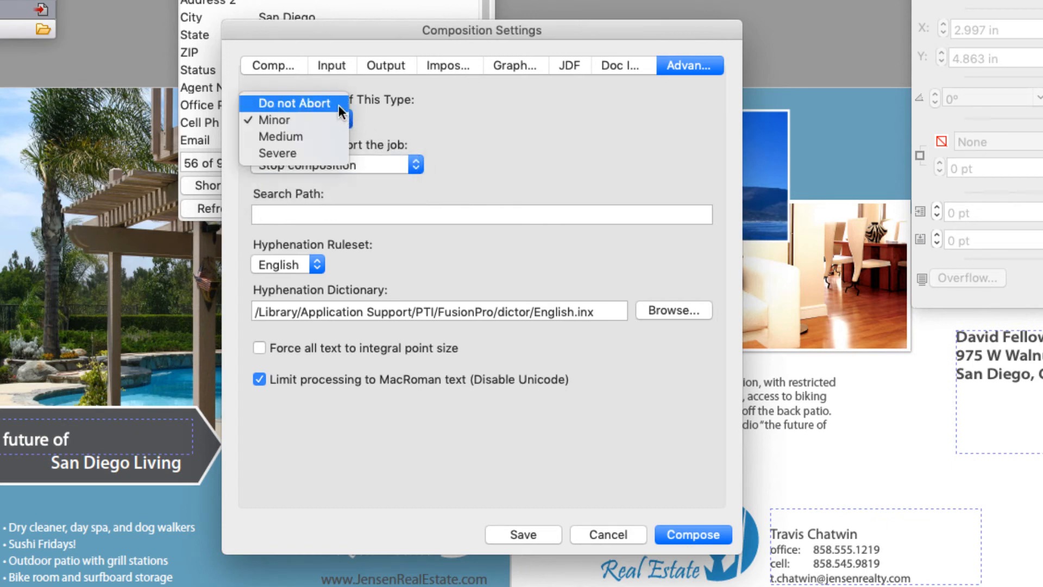
{"action": "left_click", "coordinate": [338, 105]}
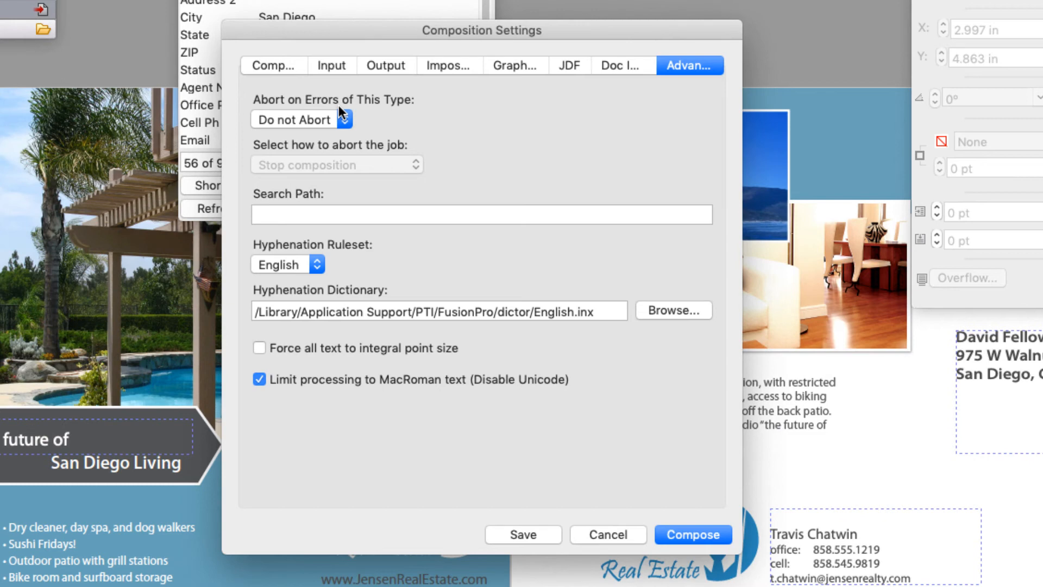
{"action": "left_click", "coordinate": [318, 266]}
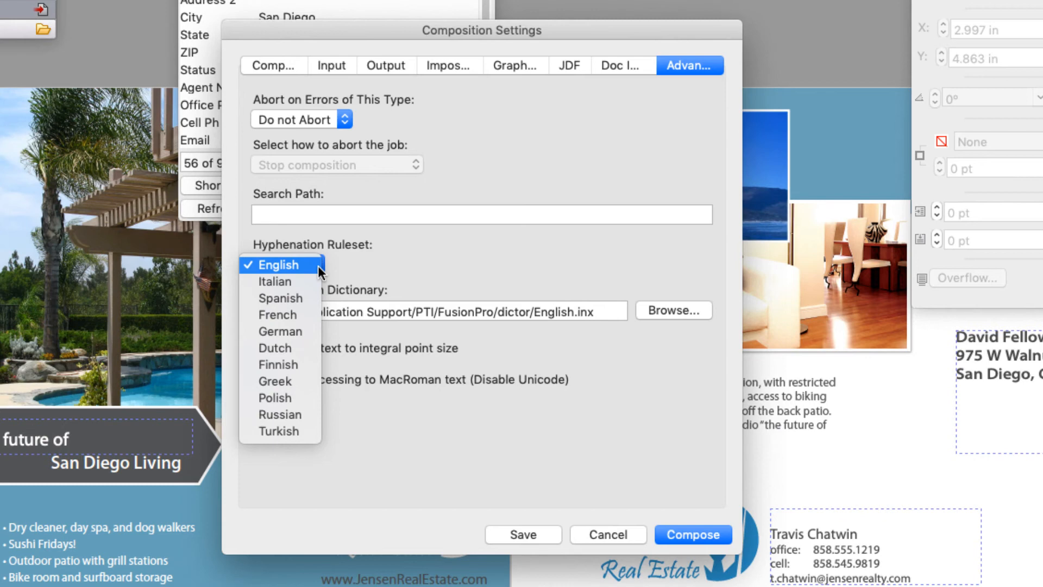
{"action": "left_click", "coordinate": [318, 266]}
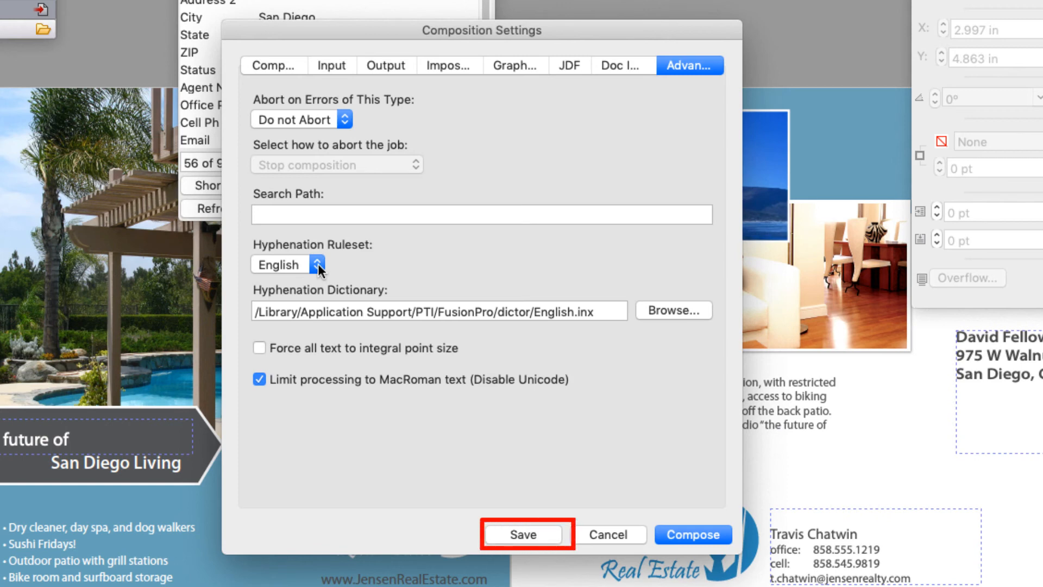
Step: Save the composition settings, compose the mailer and view the finished output as a PDF
{"action": "left_click", "coordinate": [524, 531]}
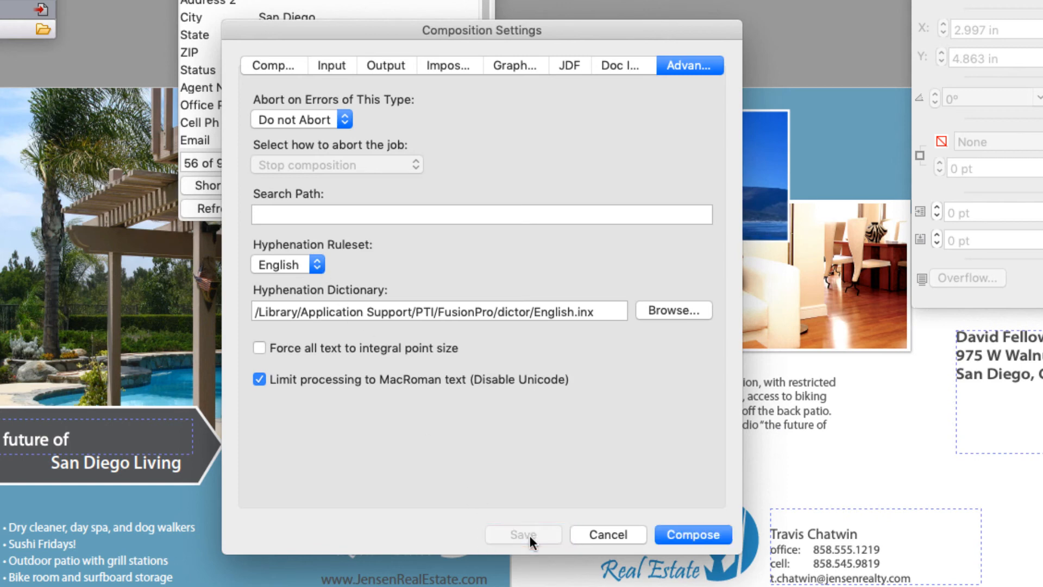
{"action": "left_click", "coordinate": [728, 534]}
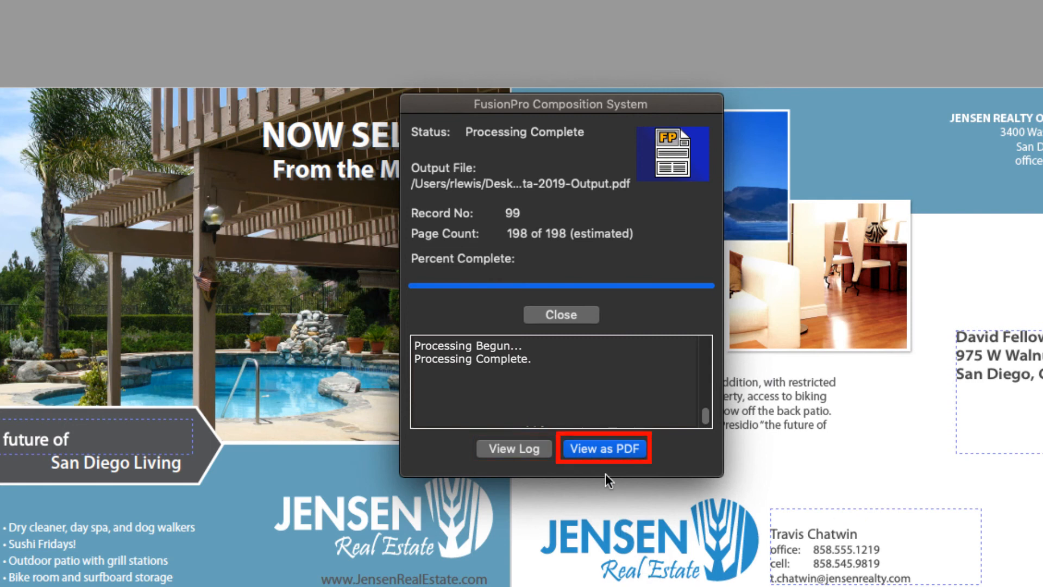
{"action": "left_click", "coordinate": [588, 450]}
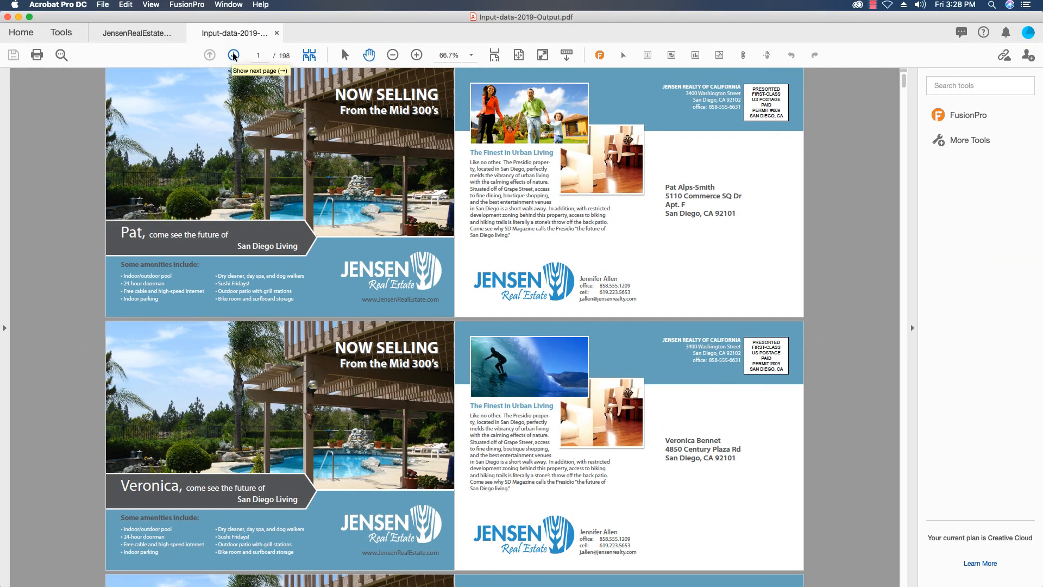
Step: Page through the composed output PDF to its last page, checking the personalized name, address, photo and agent details on each mailer
{"action": "left_click", "coordinate": [233, 54]}
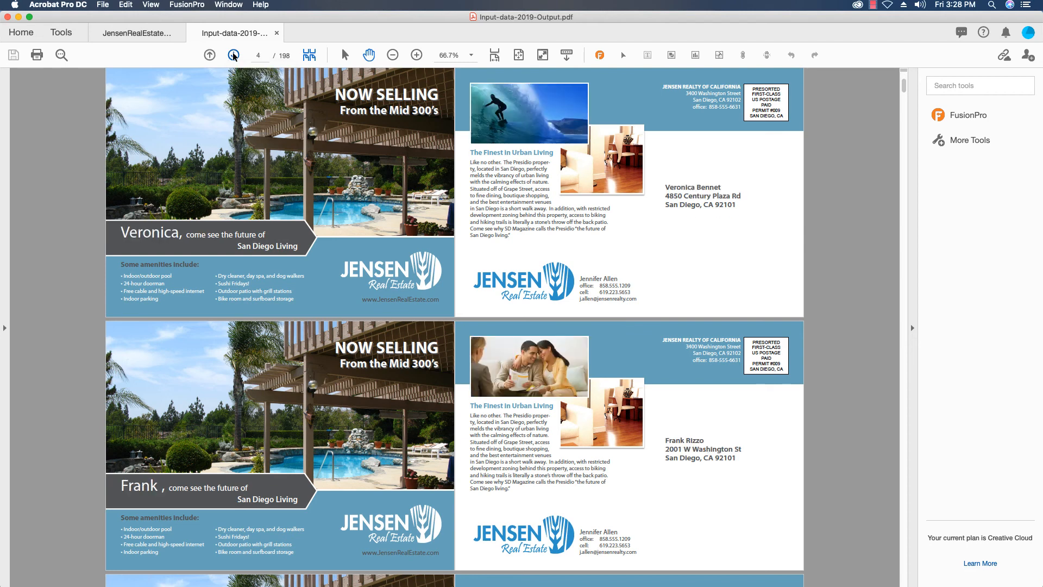
{"action": "left_click", "coordinate": [234, 55]}
{"action": "left_click", "coordinate": [234, 55]}
{"action": "left_click", "coordinate": [233, 55]}
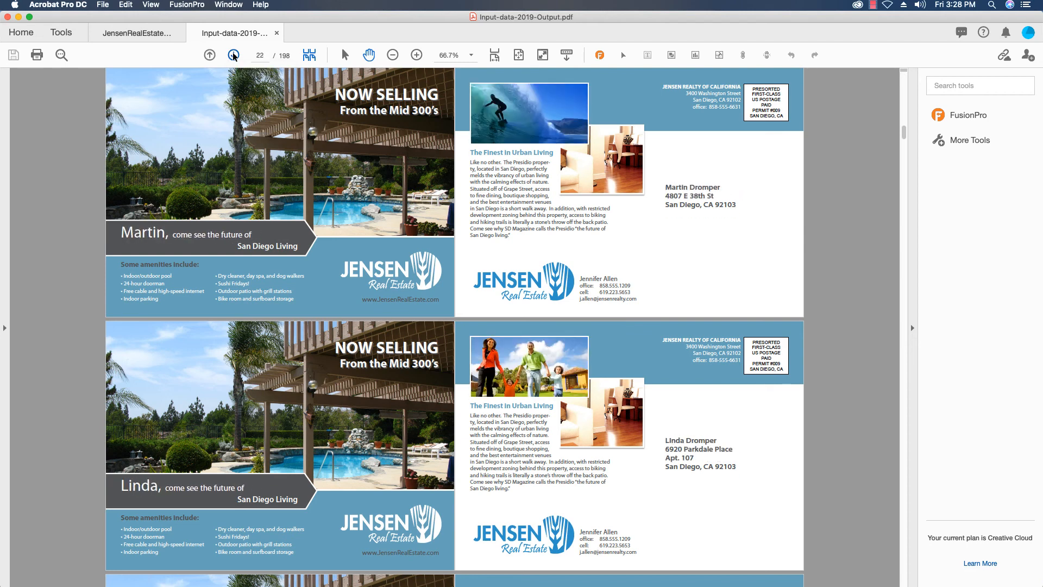
{"action": "left_click", "coordinate": [233, 55]}
{"action": "left_click", "coordinate": [233, 55]}
{"action": "left_click", "coordinate": [233, 55]}
{"action": "left_click", "coordinate": [233, 55]}
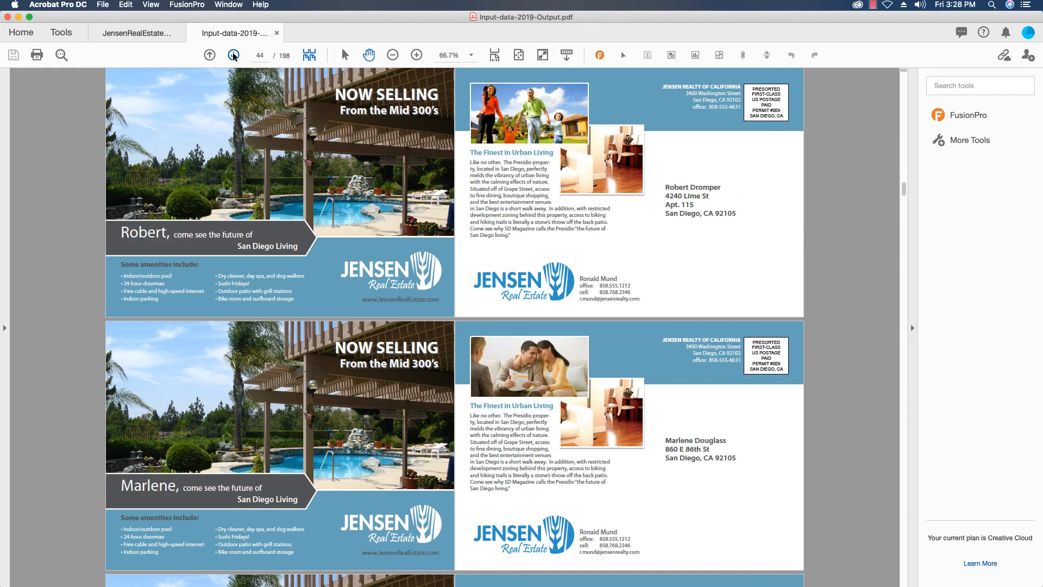
{"action": "left_click", "coordinate": [233, 56]}
{"action": "left_click", "coordinate": [234, 56]}
{"action": "left_click", "coordinate": [233, 55]}
{"action": "left_click", "coordinate": [233, 56]}
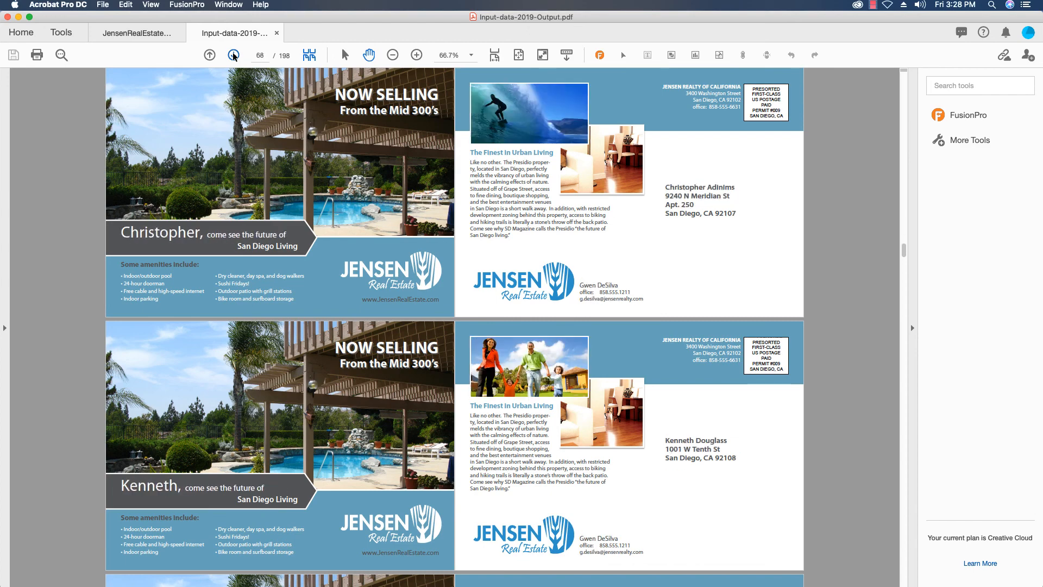
{"action": "left_click", "coordinate": [234, 55]}
{"action": "left_click", "coordinate": [233, 56]}
{"action": "left_click", "coordinate": [233, 55]}
{"action": "left_click", "coordinate": [233, 55]}
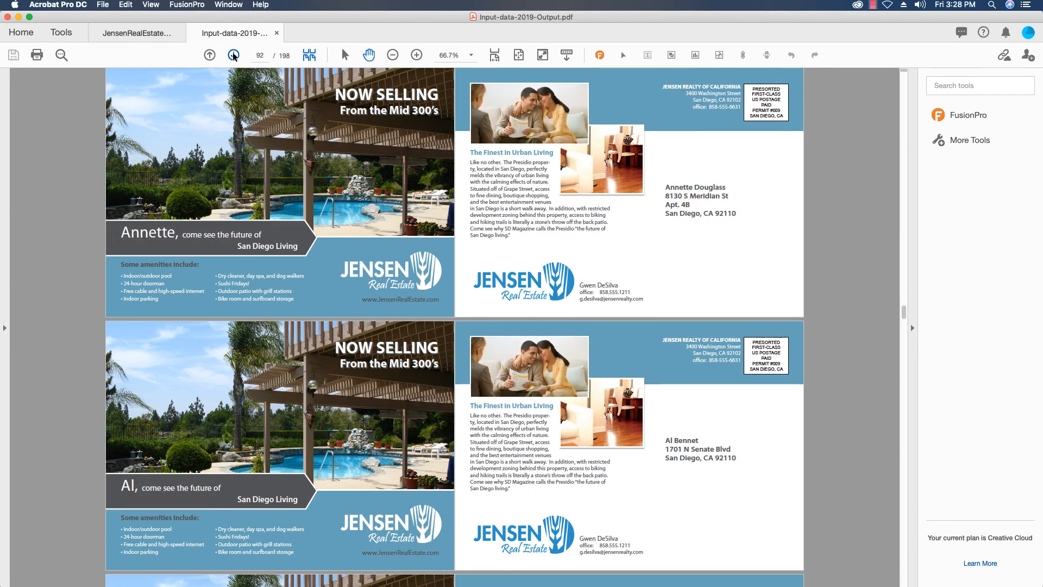
{"action": "left_click", "coordinate": [234, 56]}
{"action": "left_click", "coordinate": [233, 55]}
{"action": "left_click", "coordinate": [233, 56]}
{"action": "left_click", "coordinate": [233, 55]}
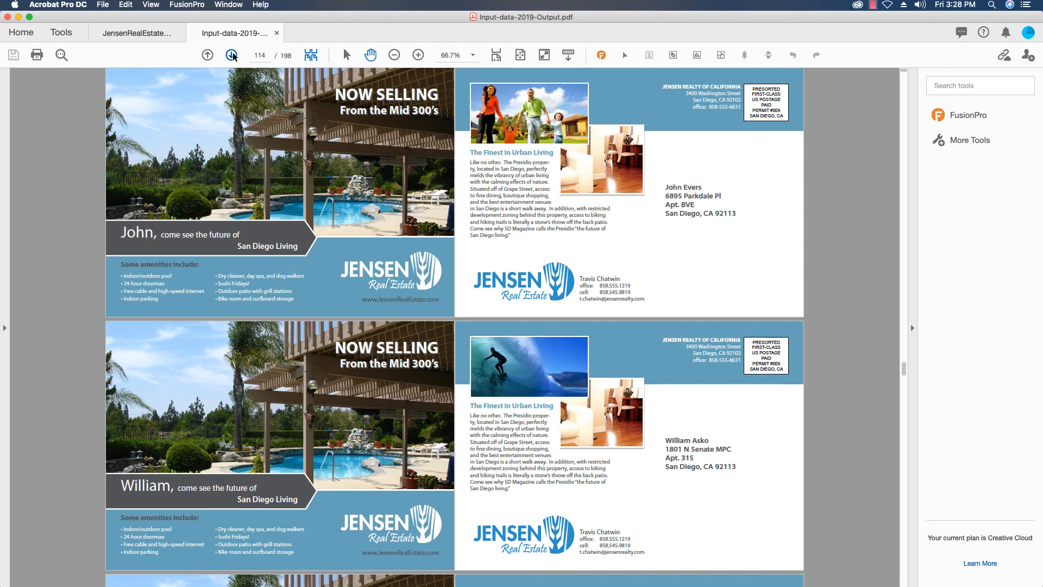
{"action": "left_click", "coordinate": [233, 56]}
{"action": "left_click", "coordinate": [234, 56]}
{"action": "left_click", "coordinate": [233, 56]}
{"action": "left_click", "coordinate": [233, 55]}
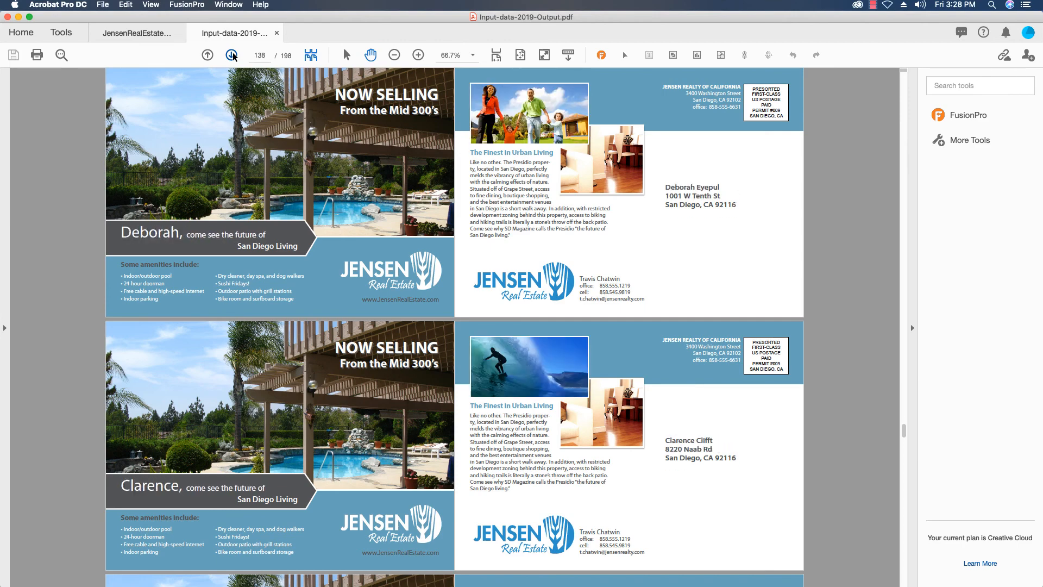
{"action": "left_click", "coordinate": [233, 55]}
{"action": "left_click", "coordinate": [233, 56]}
{"action": "left_click", "coordinate": [234, 55]}
{"action": "left_click", "coordinate": [233, 56]}
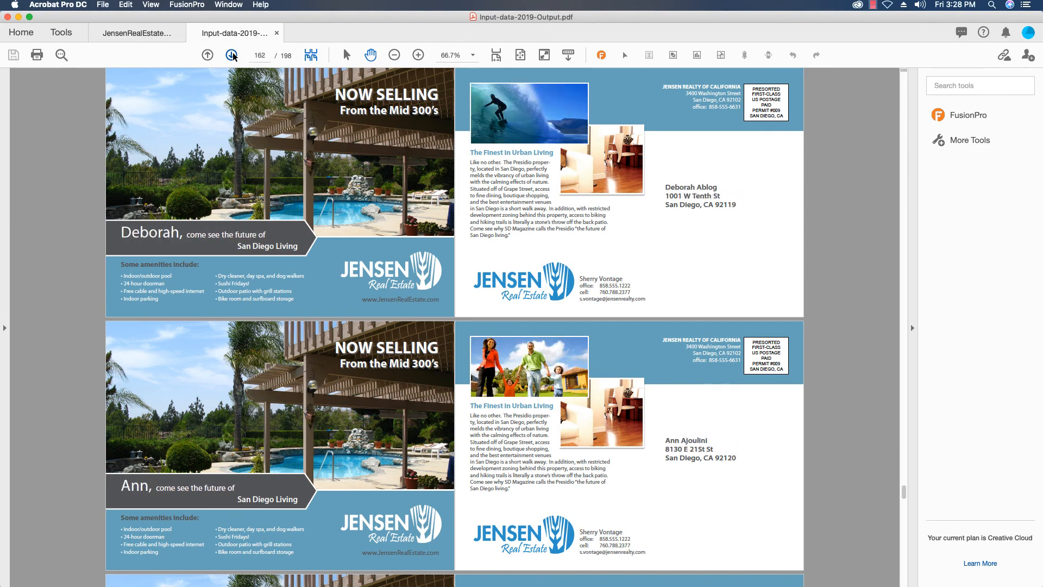
{"action": "left_click", "coordinate": [233, 55]}
{"action": "left_click", "coordinate": [233, 55]}
{"action": "left_click", "coordinate": [233, 56]}
{"action": "left_click", "coordinate": [233, 56]}
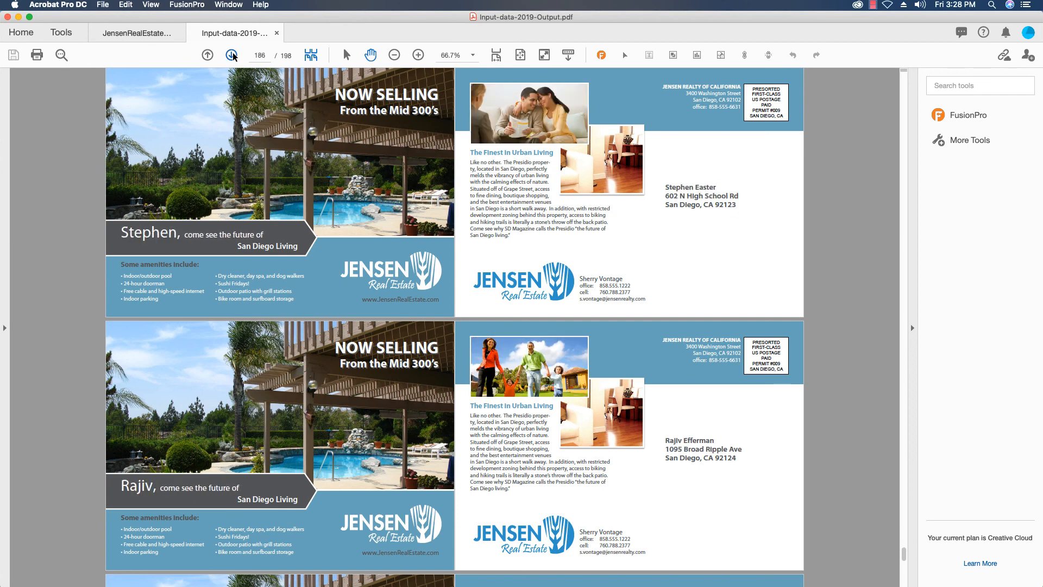
{"action": "left_click", "coordinate": [233, 56]}
{"action": "left_click", "coordinate": [233, 56]}
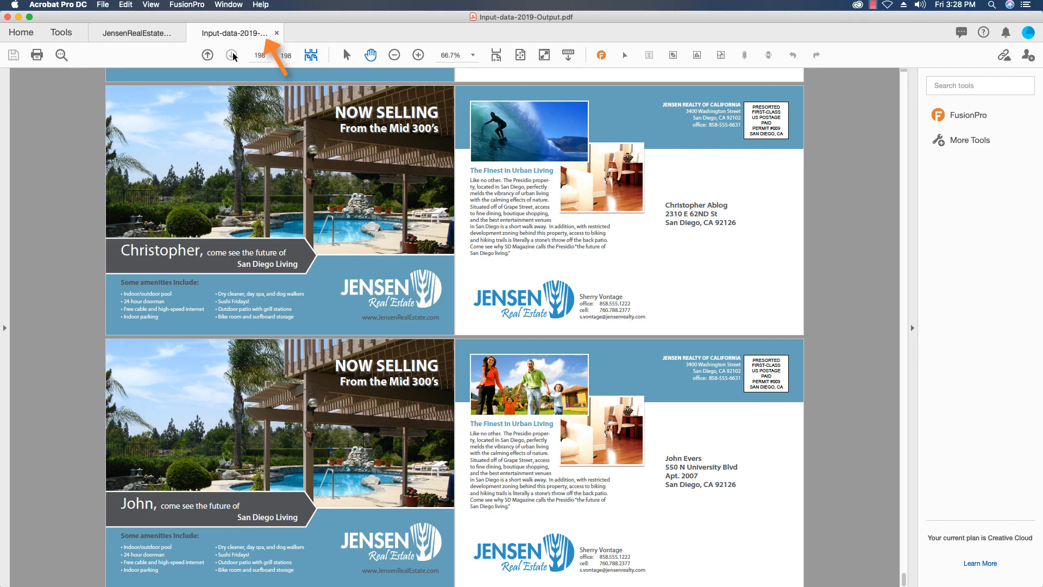
Step: Switch to the JensenRealEstateMailer template and back to the composed output PDF, and close the output PDF
{"action": "left_click", "coordinate": [147, 34]}
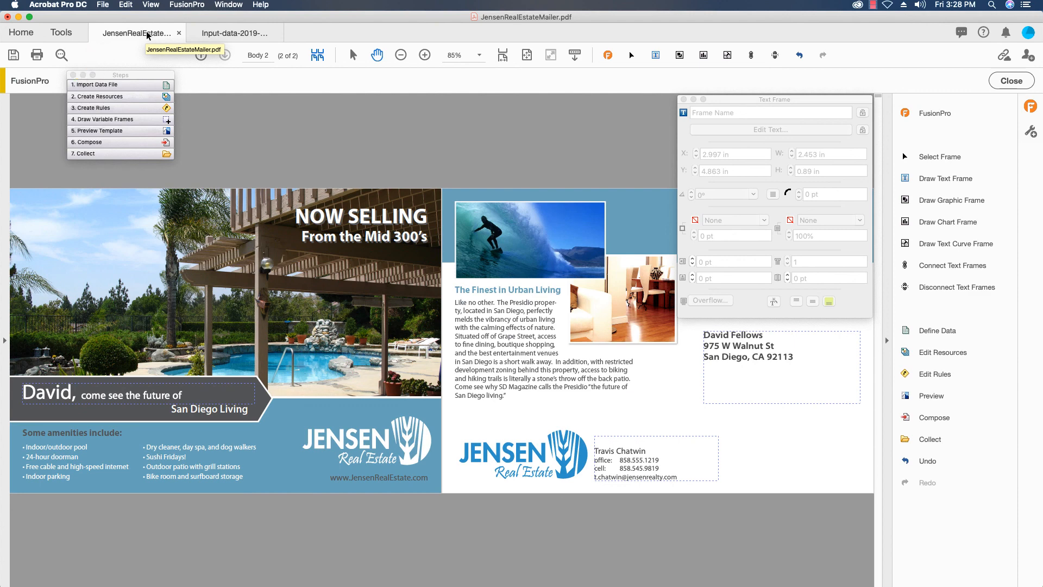
{"action": "left_click", "coordinate": [214, 33]}
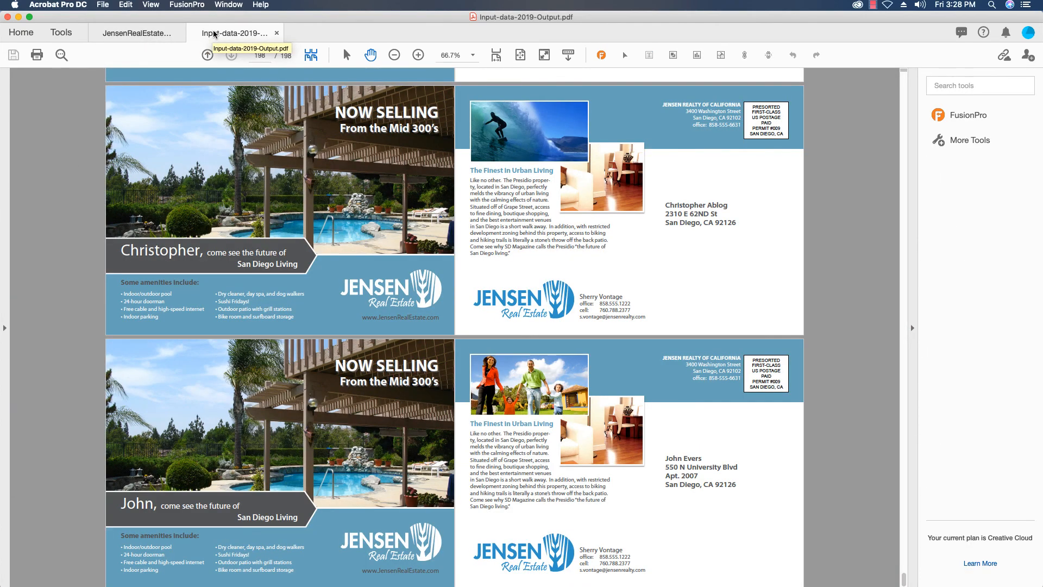
{"action": "left_click", "coordinate": [276, 33]}
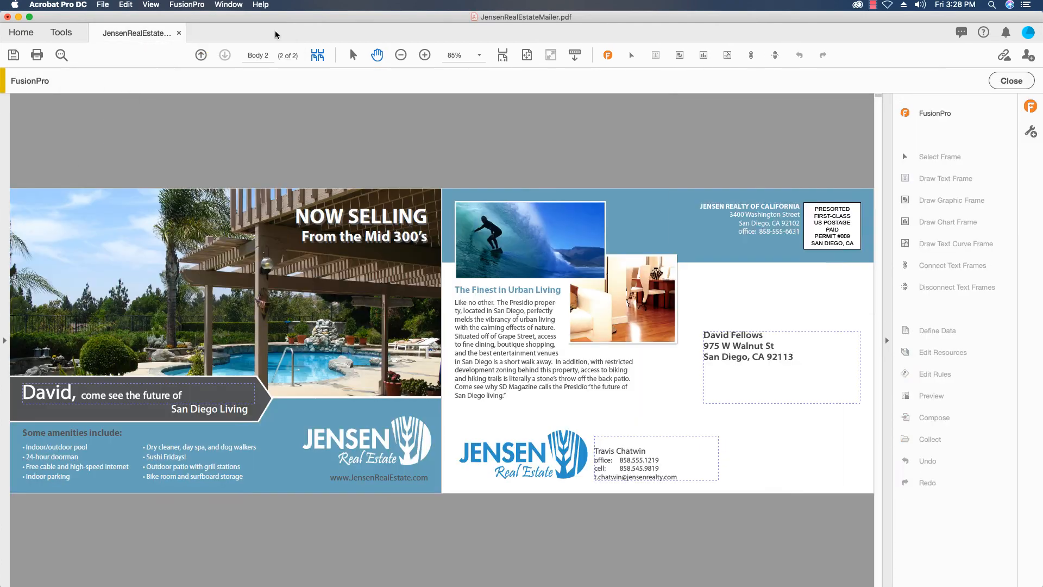